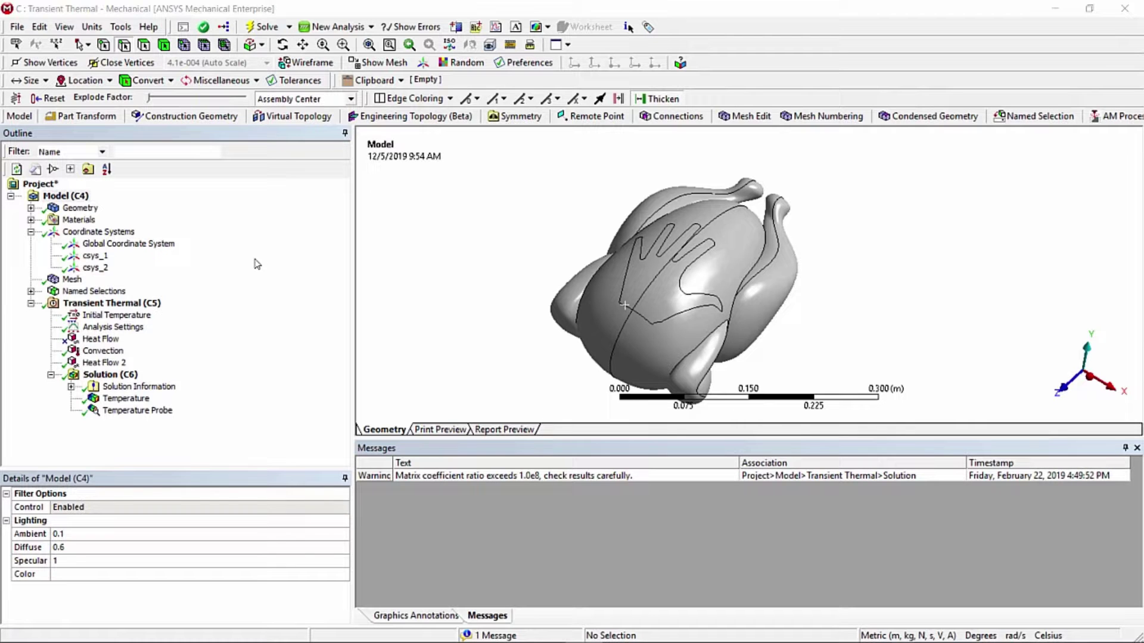
left_click(100, 363)
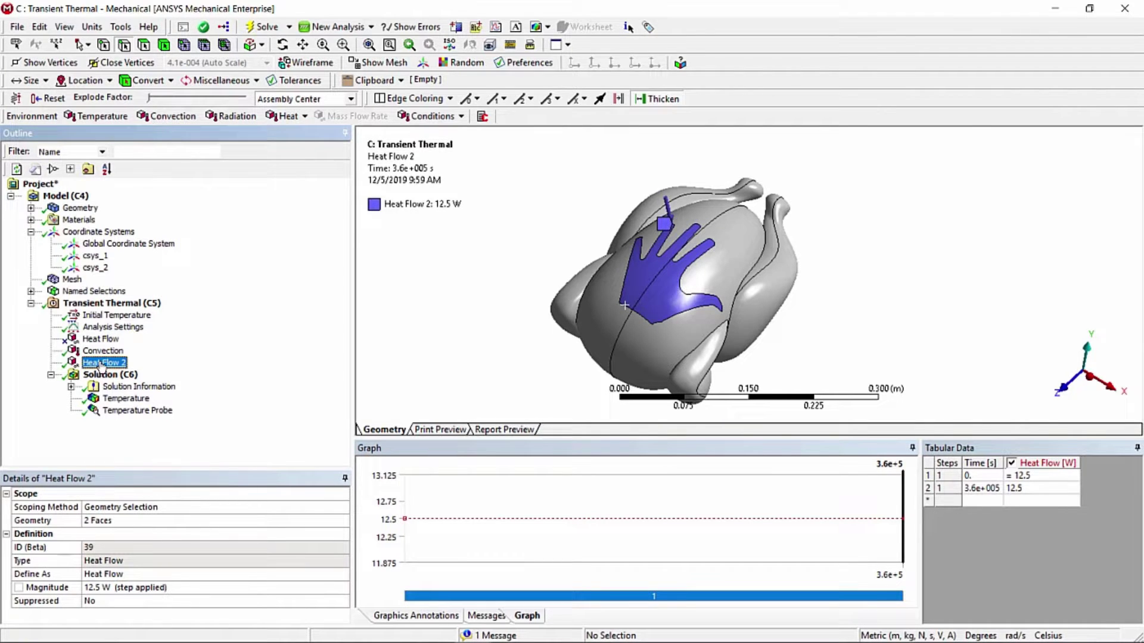
left_click(111, 399)
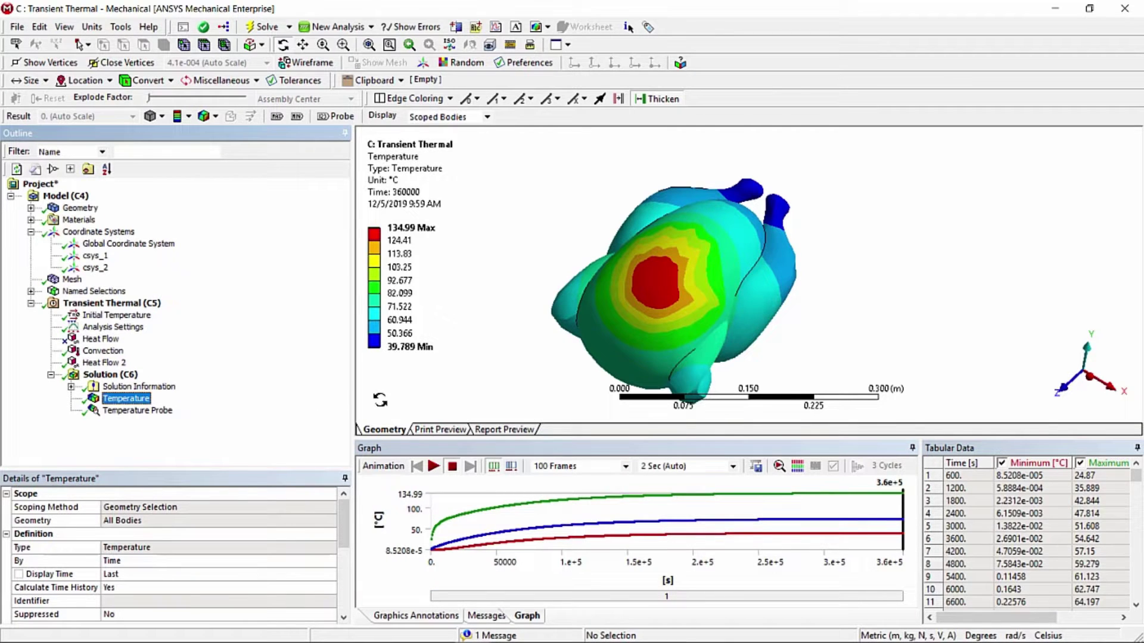
left_click(434, 467)
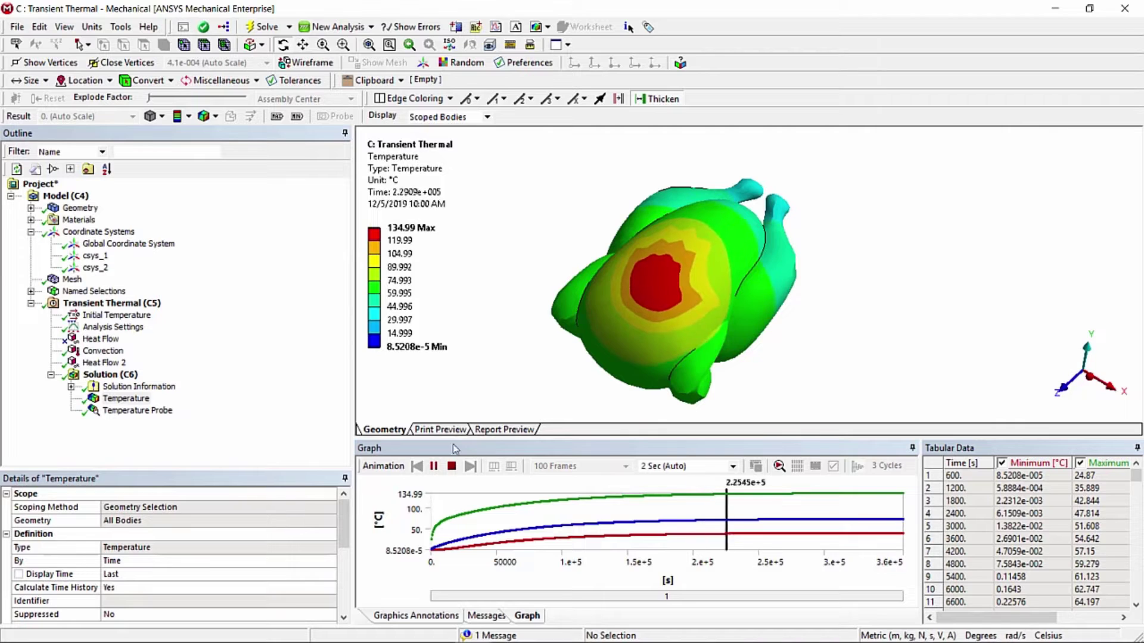
left_click(452, 467)
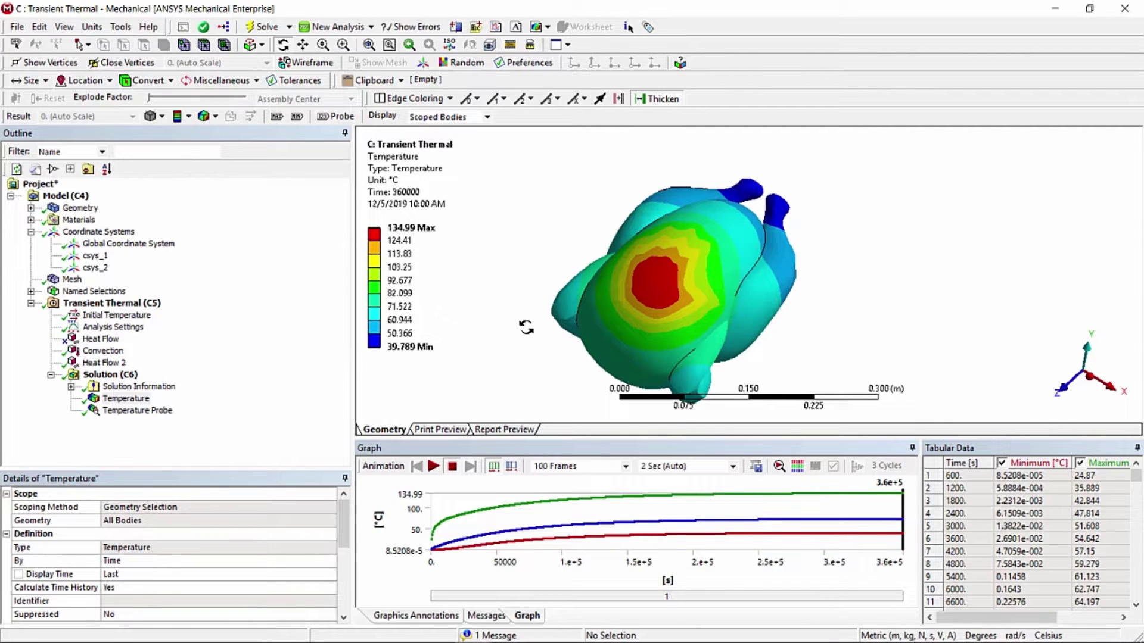
left_click(54, 199)
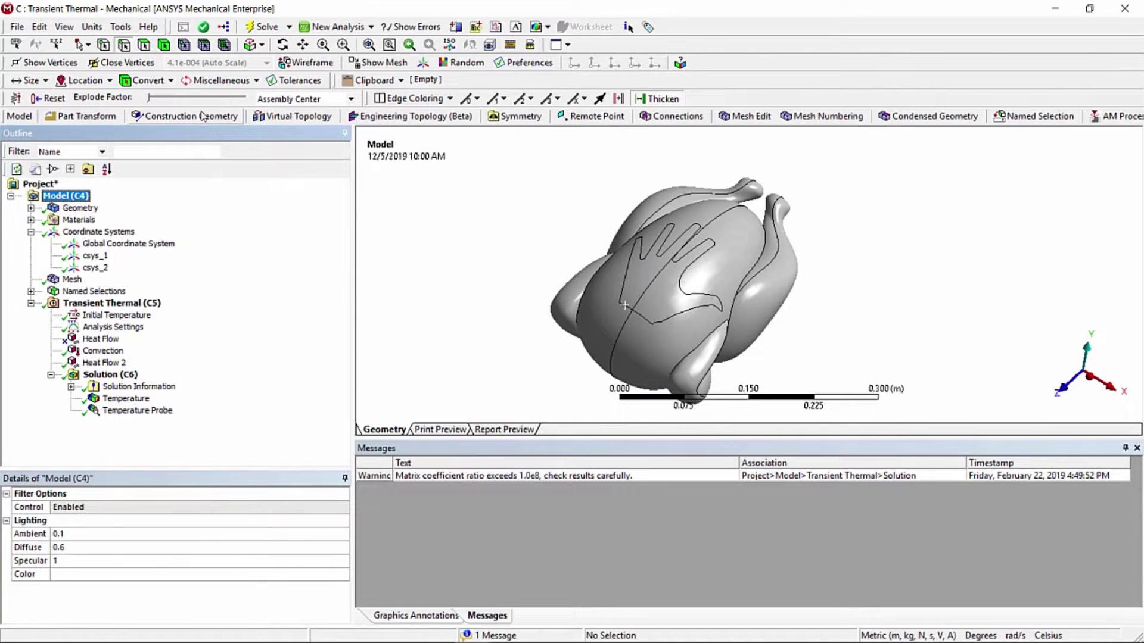
Add Construction Geometry with a Path starting at the handprint-base vertex (3.151e-002, 5.7981e-002, 0.11052 m)
left_click(196, 117)
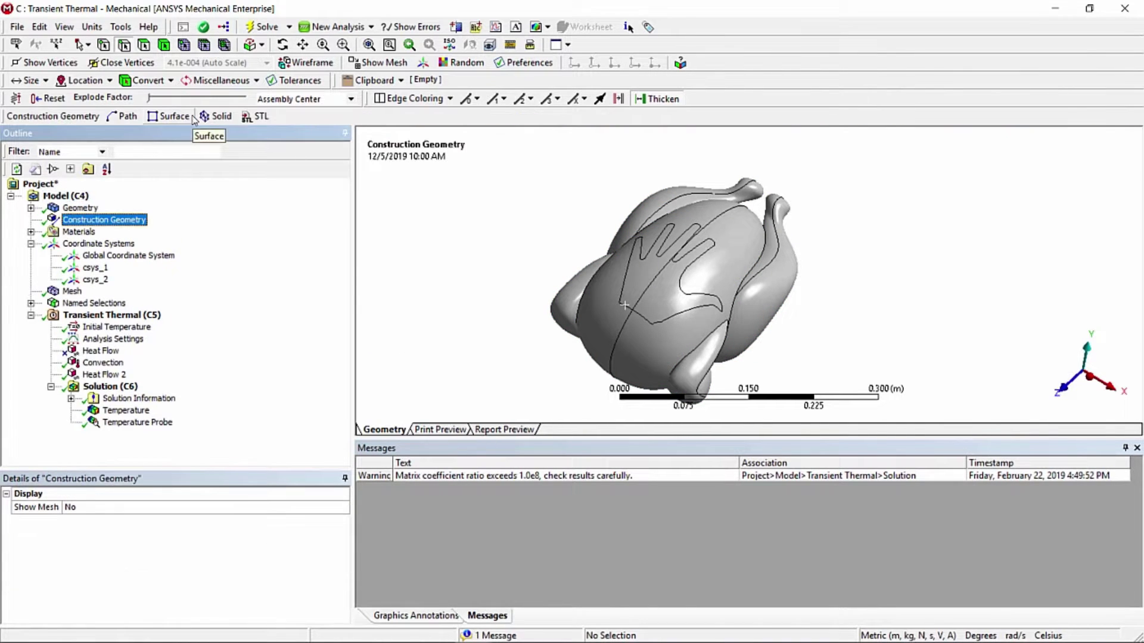
right_click(91, 222)
mouse_move(145, 231)
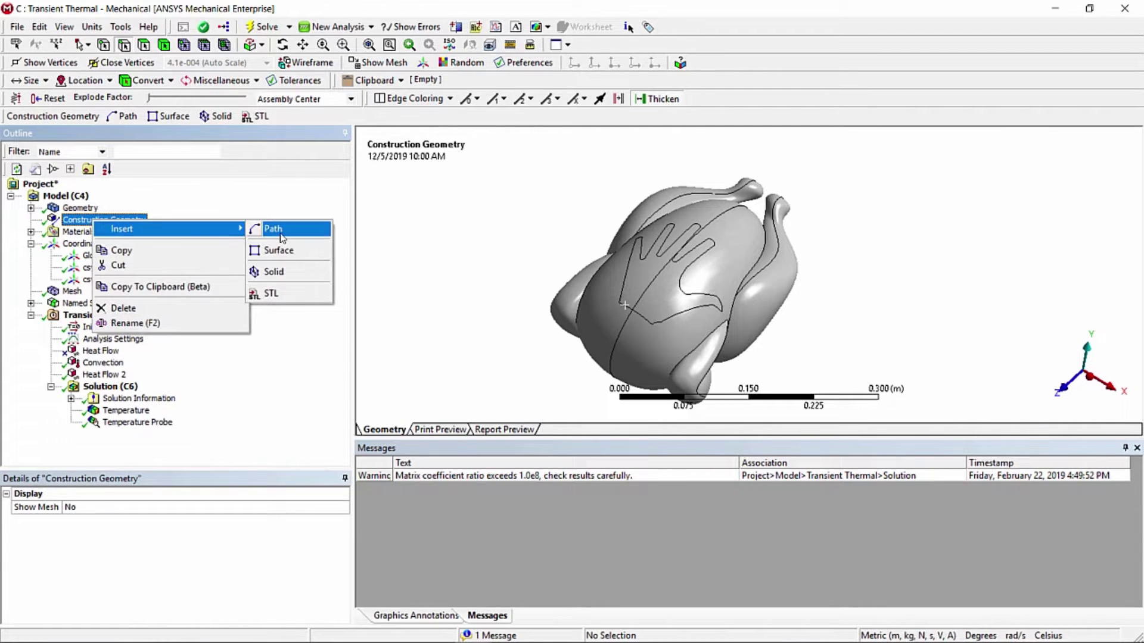
left_click(278, 238)
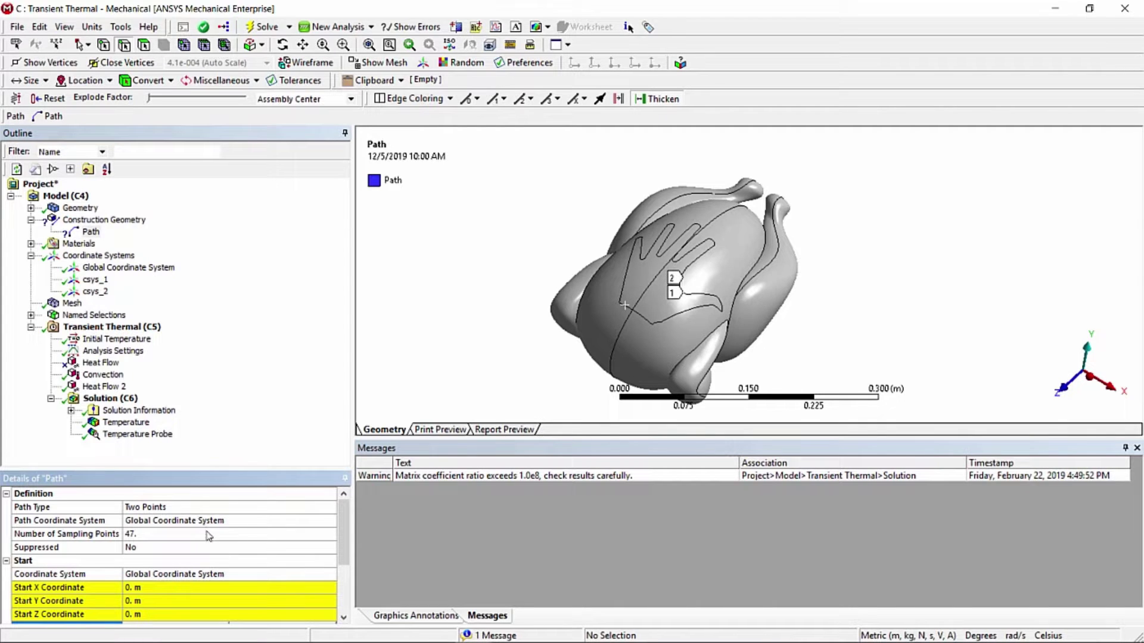
scroll(220, 547, "down", 1)
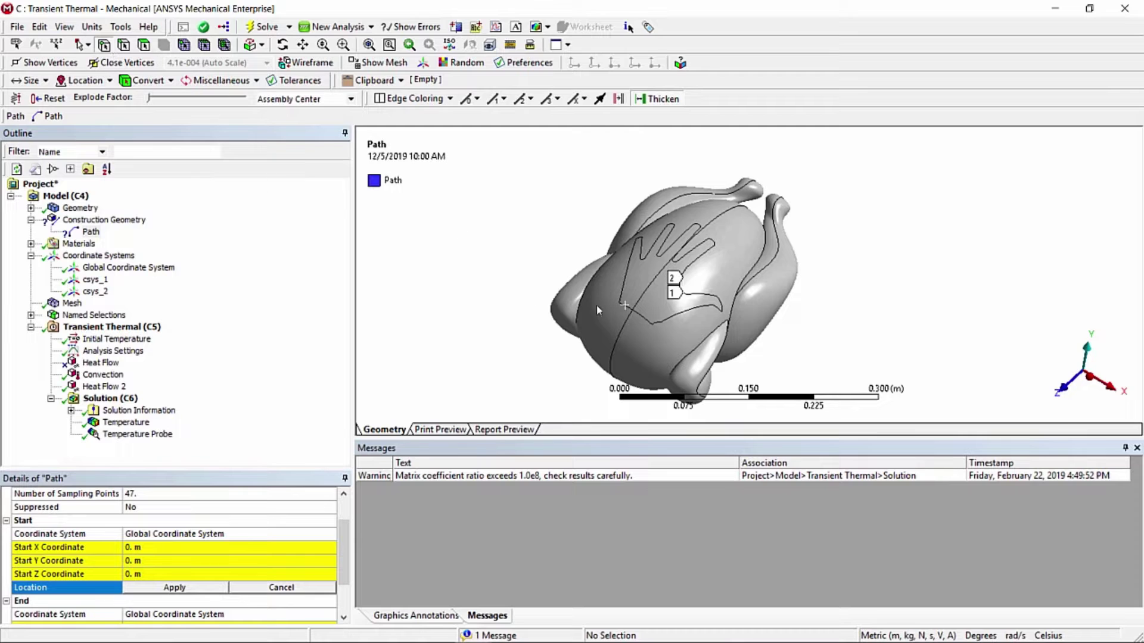
left_click(652, 327)
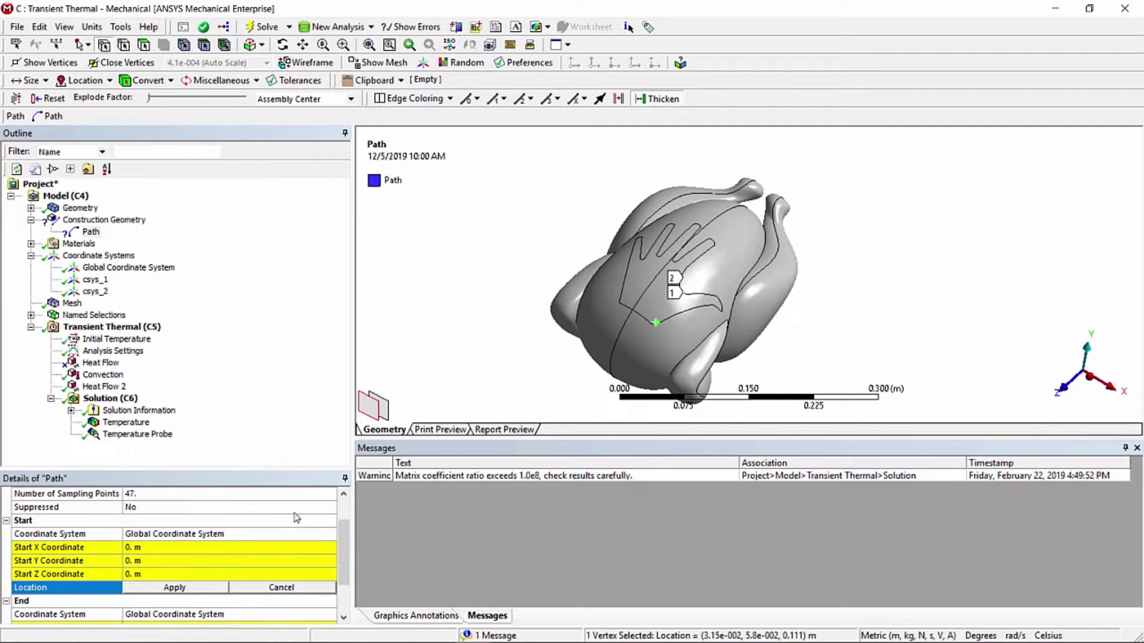
left_click(178, 588)
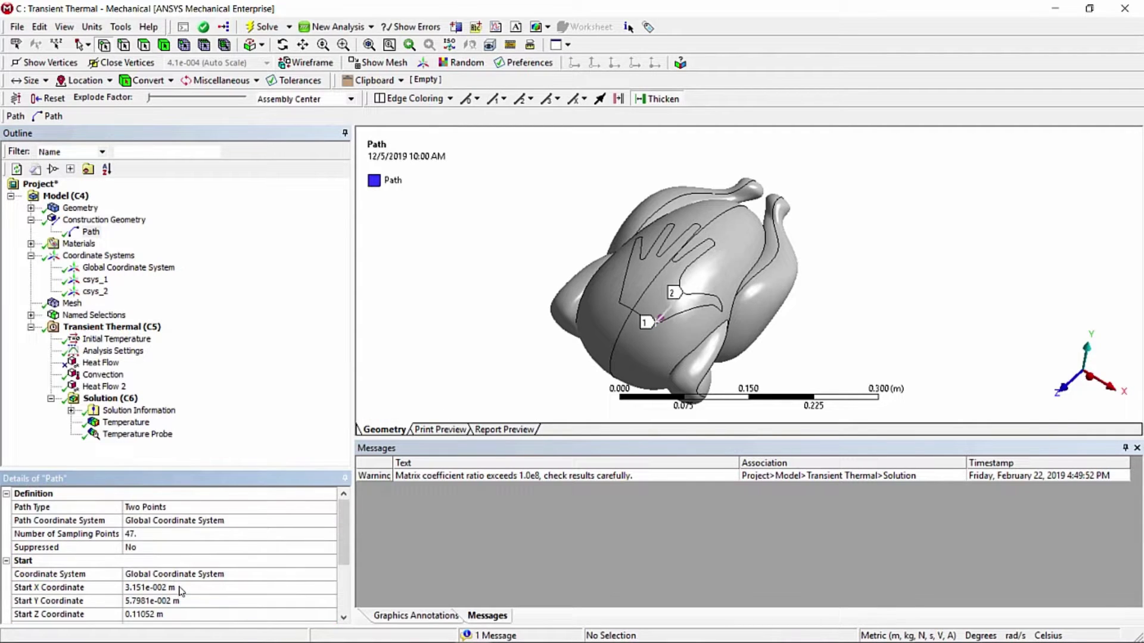
Set the path's end point on the small circle's vertex so the line crosses the turkey
scroll(182, 591, "down", 2)
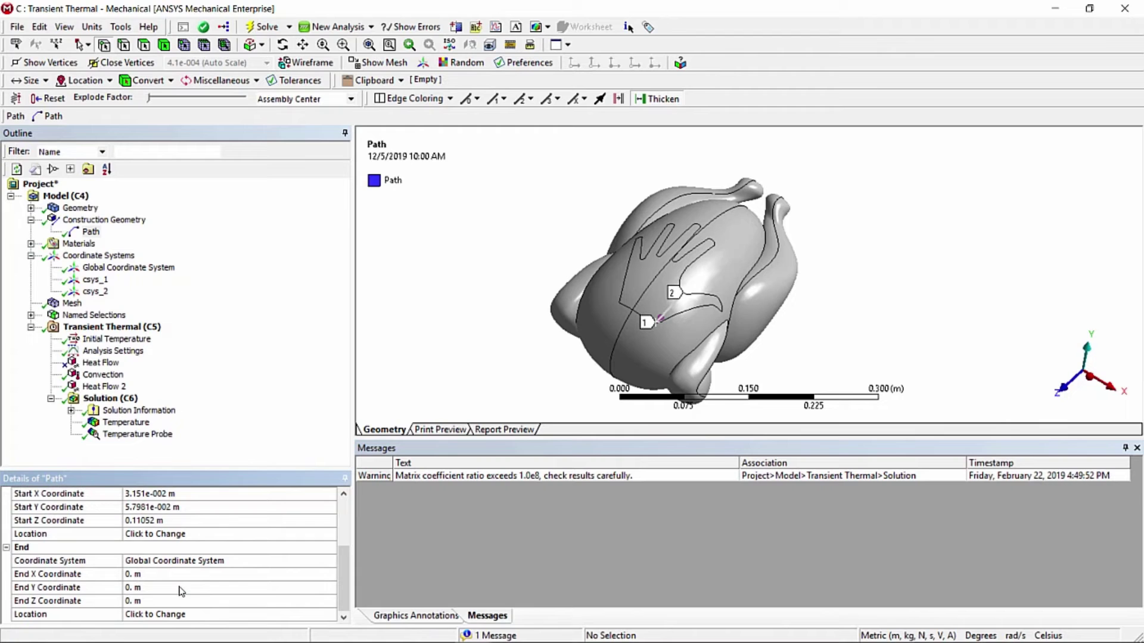
left_click(159, 622)
middle_click_drag(767, 297, 530, 306)
right_click_drag(877, 241, 928, 278)
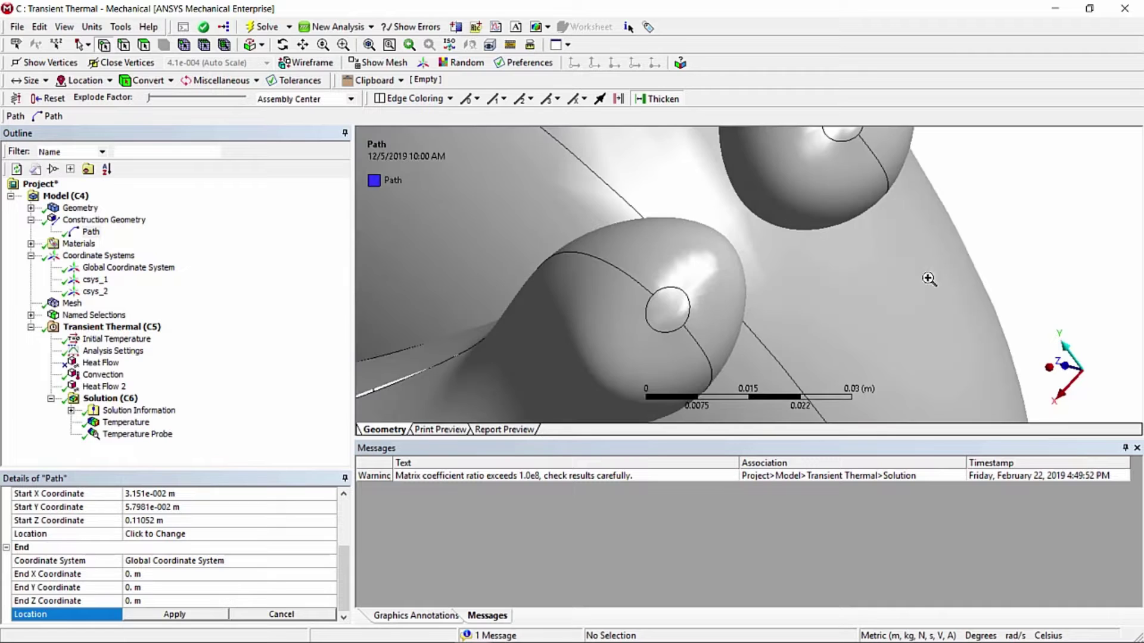
left_click(861, 134)
left_click(174, 614)
scroll(680, 271, "down", 5)
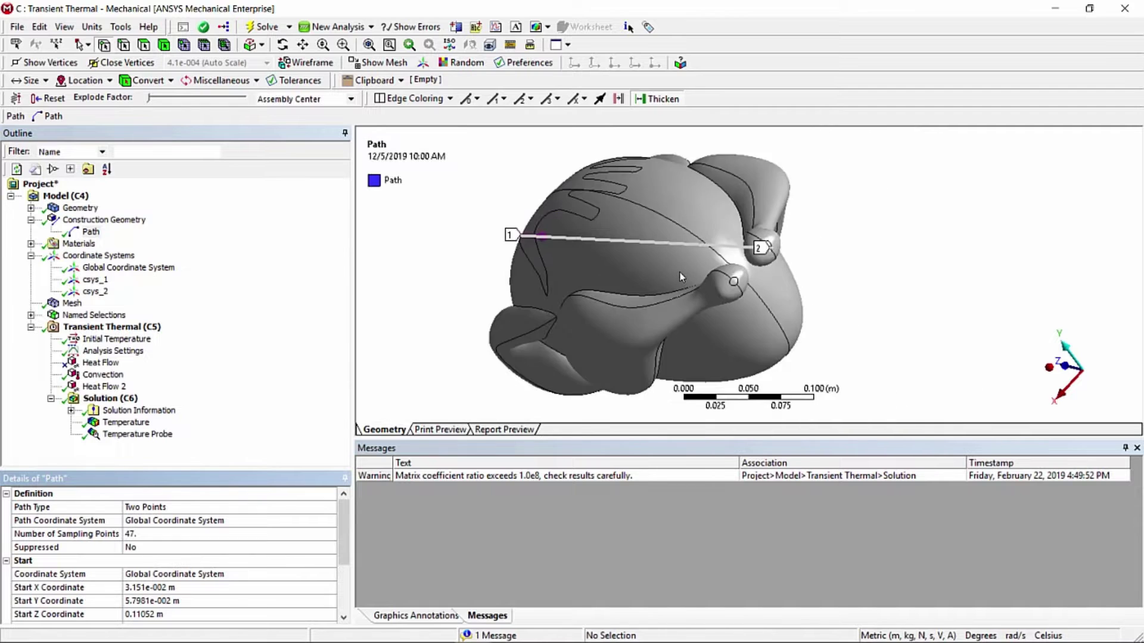
scroll(681, 271, "down", 3)
middle_click_drag(679, 270, 904, 225)
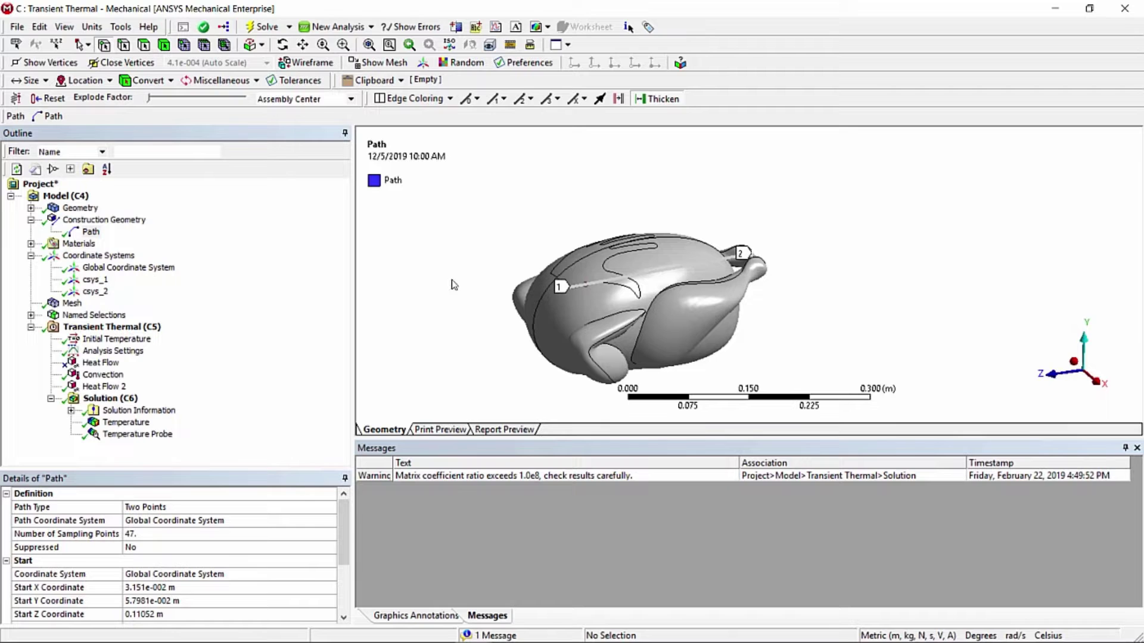
left_click(97, 400)
Insert a Temperature result under Solution scoped to the Path
right_click(97, 399)
mouse_move(197, 411)
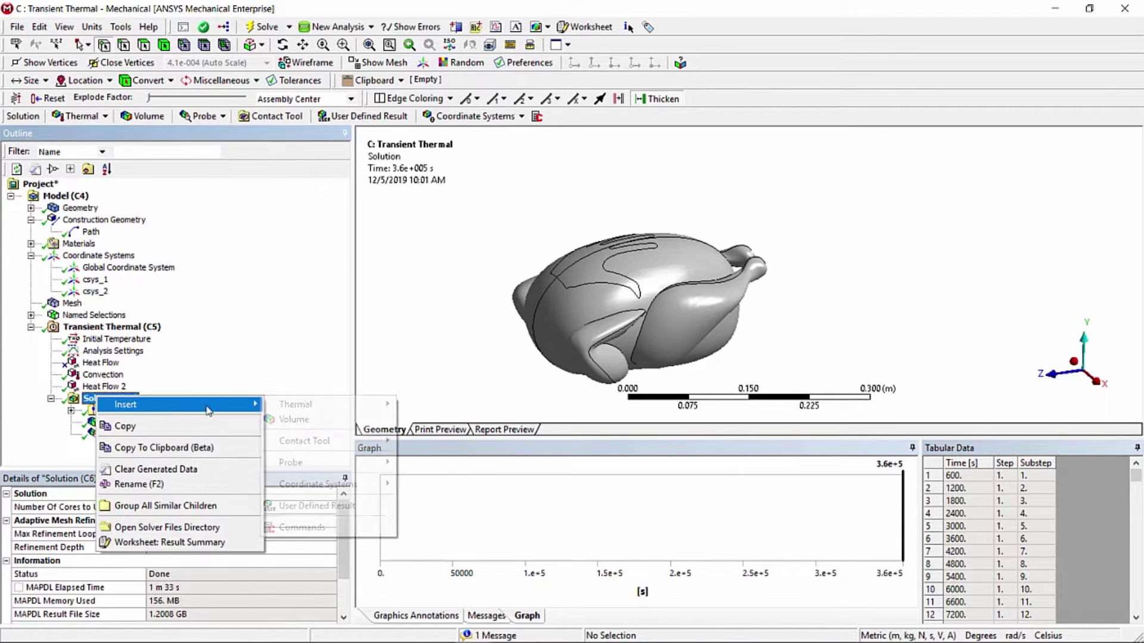
mouse_move(295, 404)
left_click(458, 405)
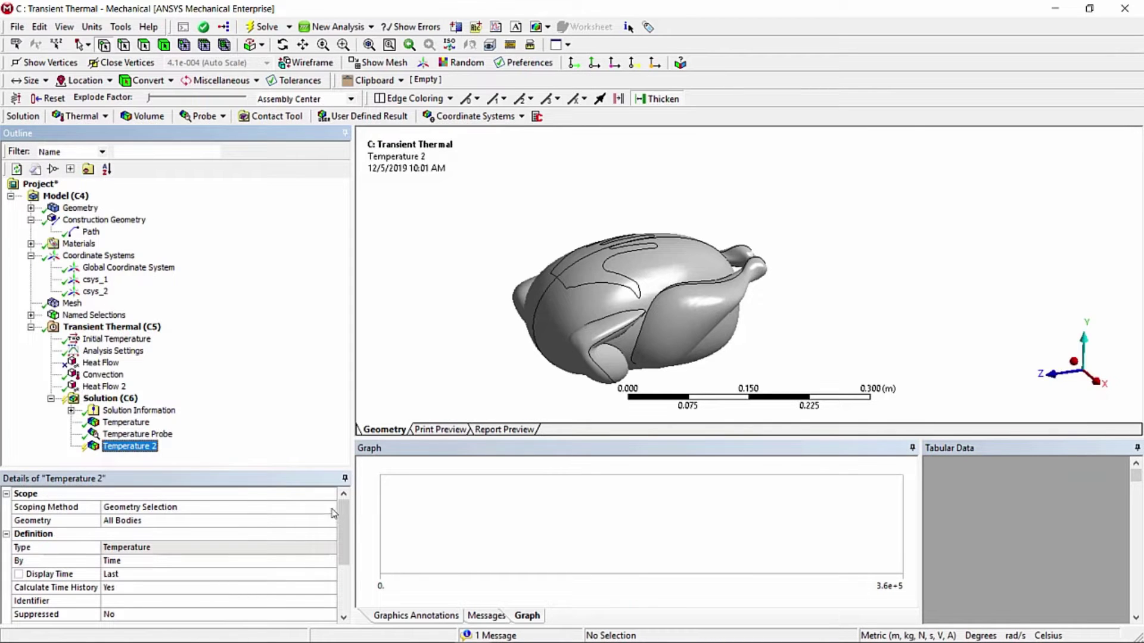
left_click(334, 509)
left_click(330, 507)
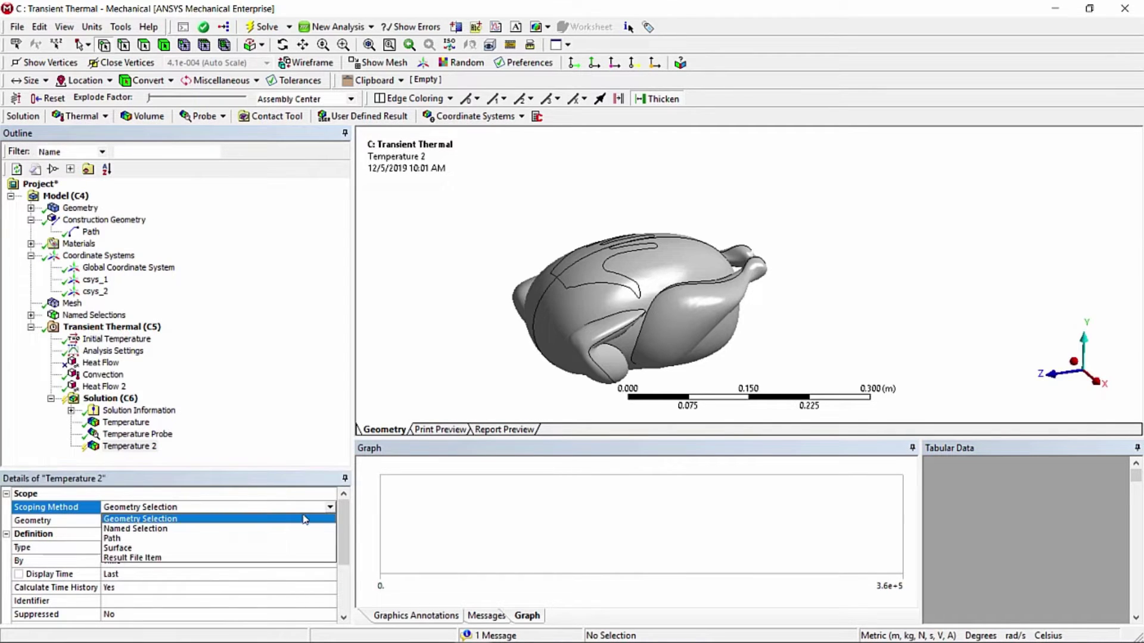
left_click(266, 538)
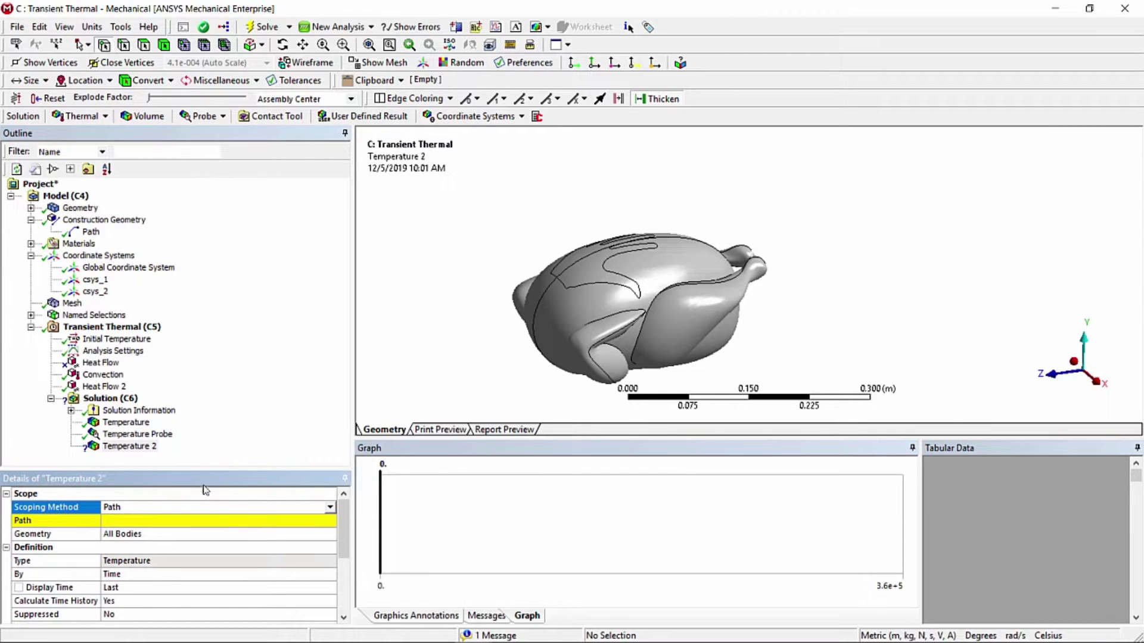
left_click(285, 521)
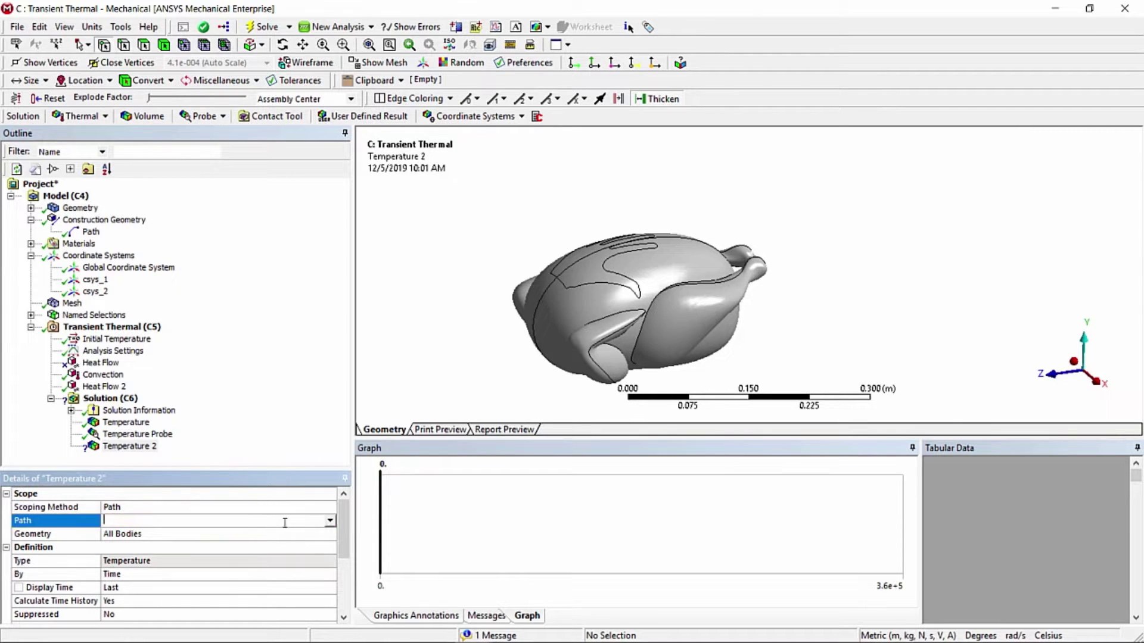
left_click(330, 522)
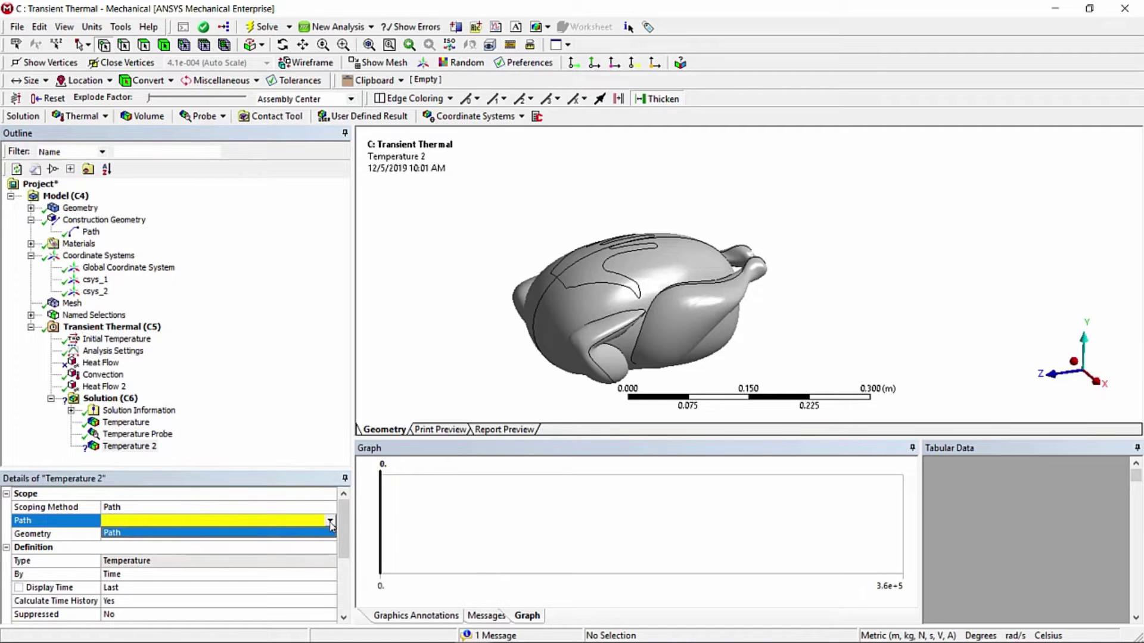
left_click(286, 532)
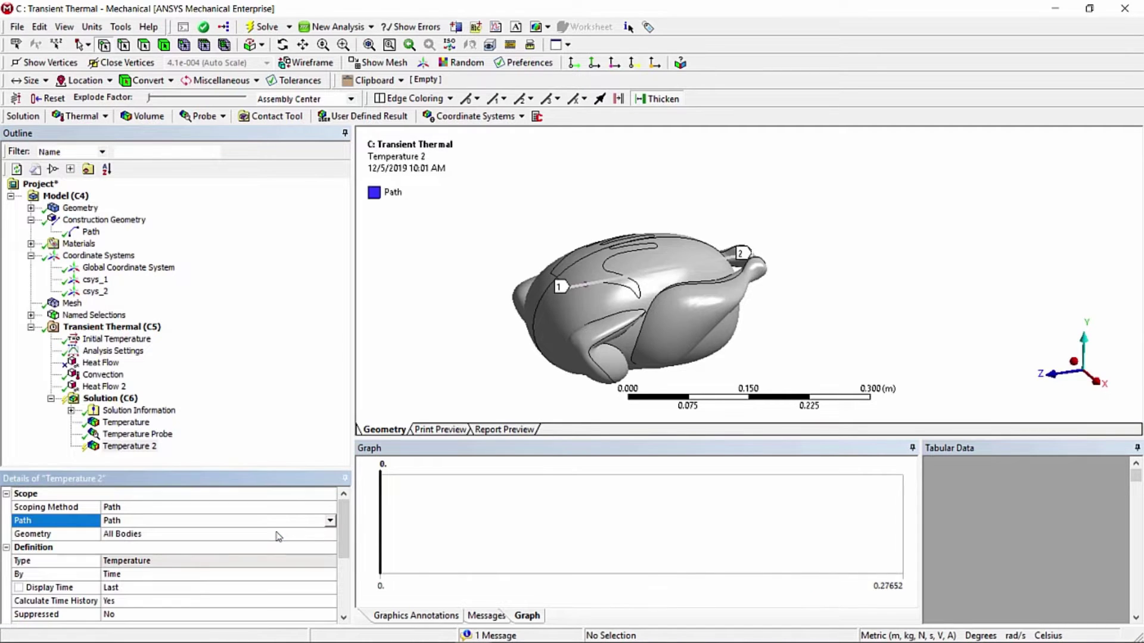
Evaluate Temperature 2 and switch units to U.S. Customary, giving 104.18–228.95 °F along 10.887 in
right_click(143, 451)
left_click(203, 229)
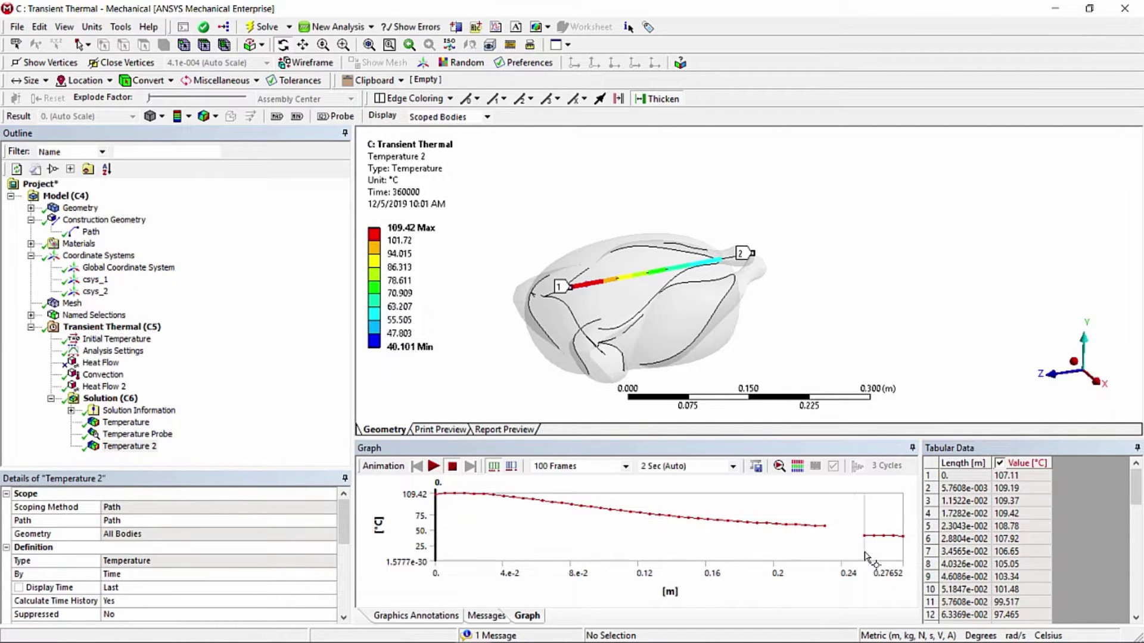
left_click(91, 27)
left_click(144, 149)
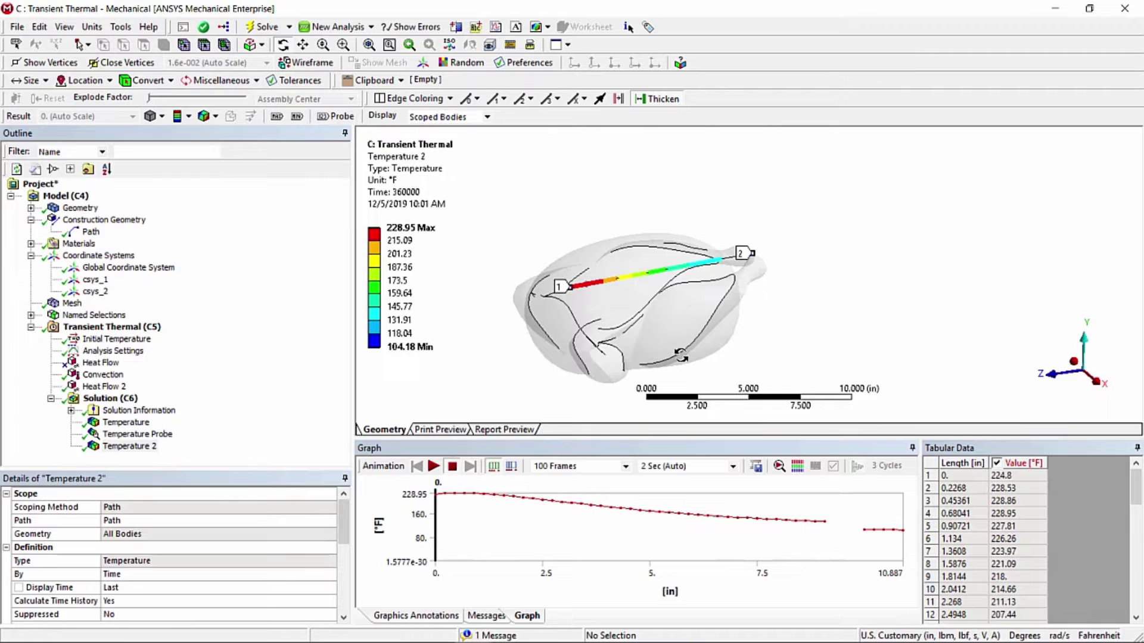
left_click_drag(817, 292, 808, 327)
right_click_drag(695, 278, 785, 224)
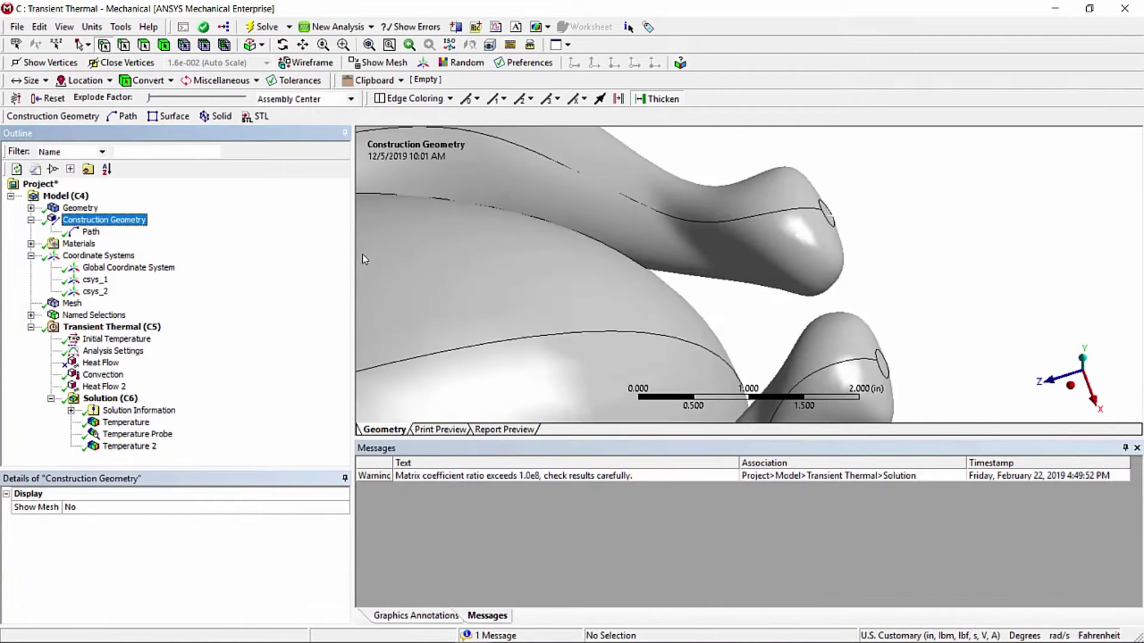
scroll(364, 255, "down", 1)
scroll(364, 255, "up", 4)
right_click(88, 225)
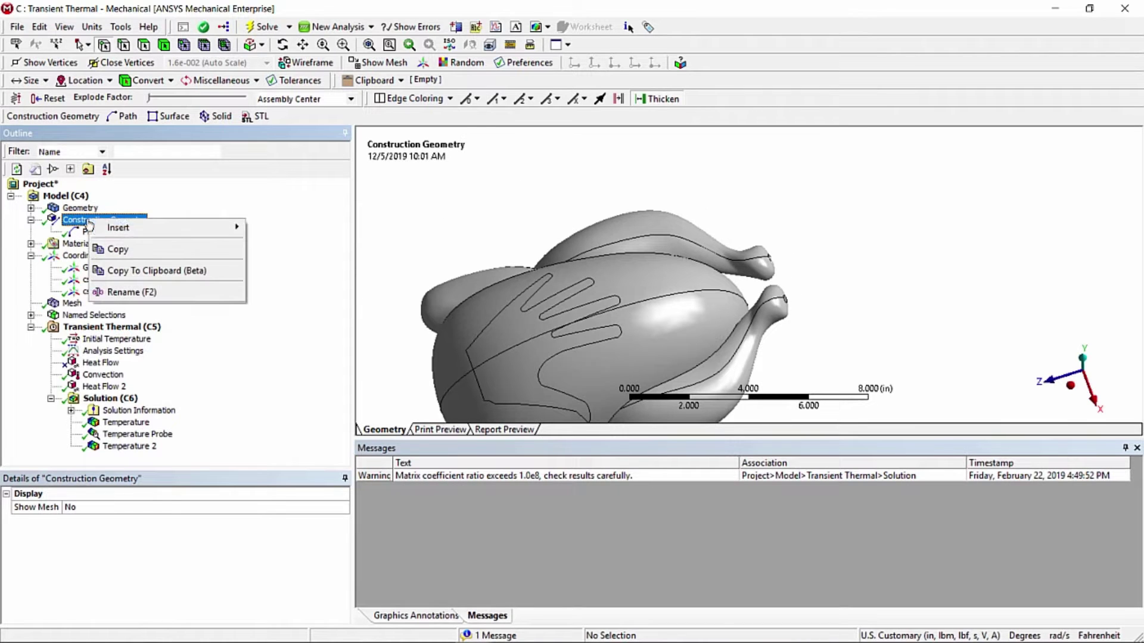
Insert a second path, Path 2, set to follow a model edge
mouse_move(233, 232)
left_click(271, 234)
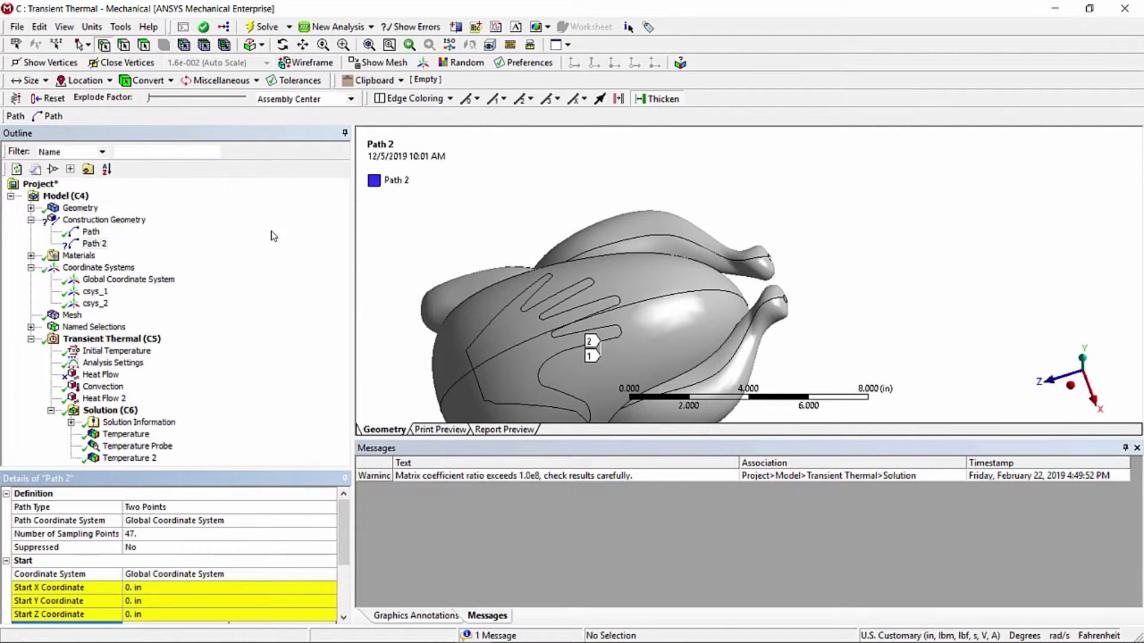
left_click(329, 510)
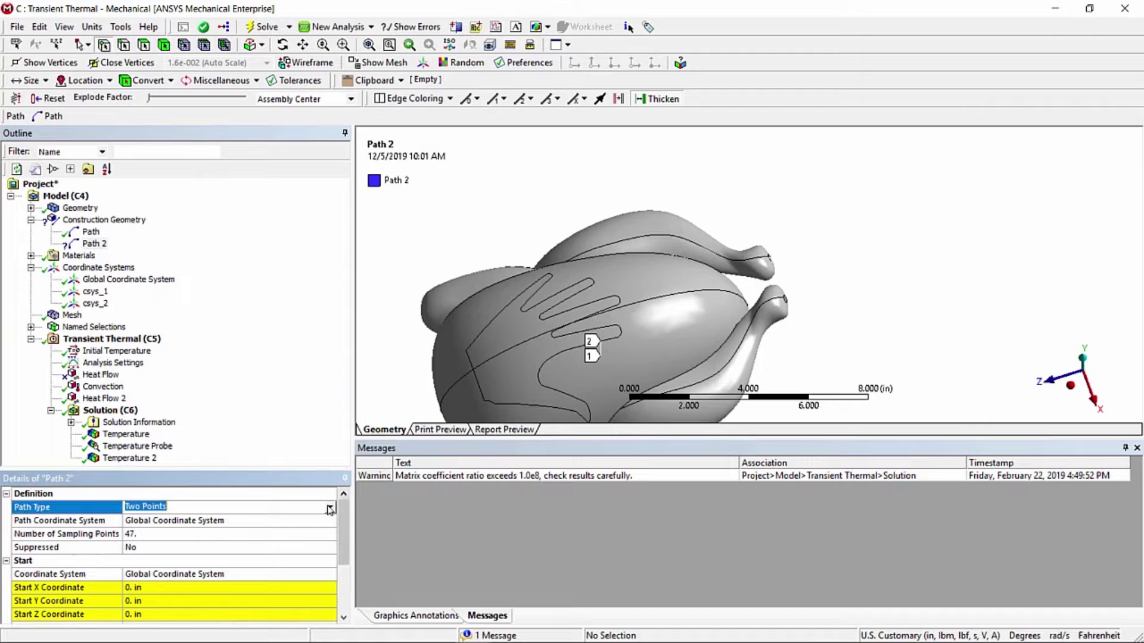
left_click(332, 510)
left_click(297, 528)
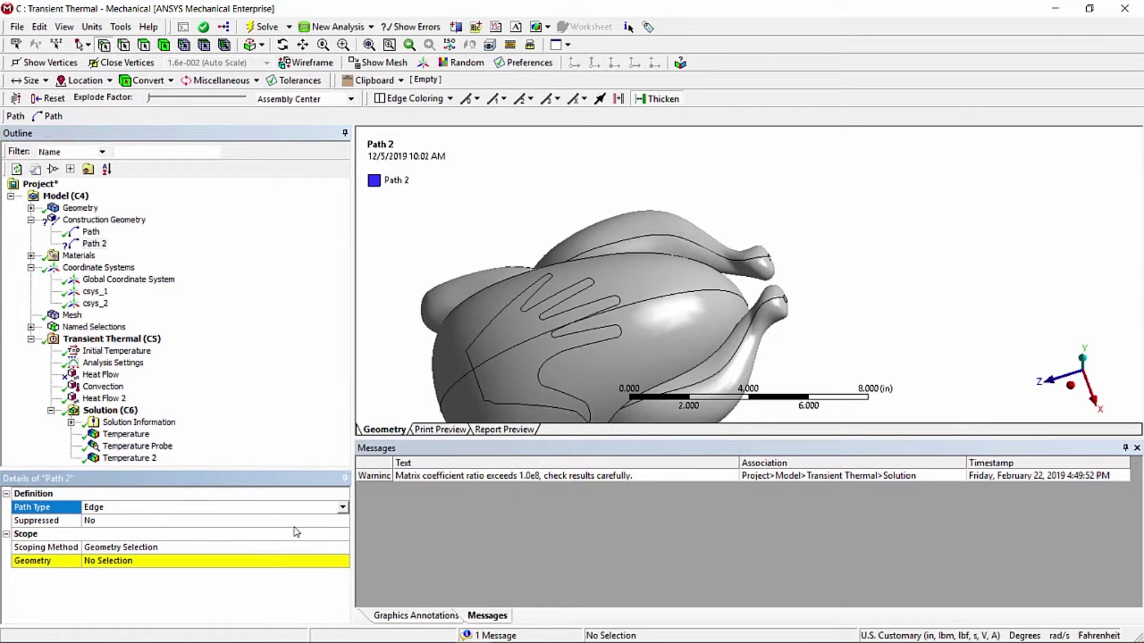
Set Path 2's scoping to Named Selection using hand_print_curves
left_click(262, 548)
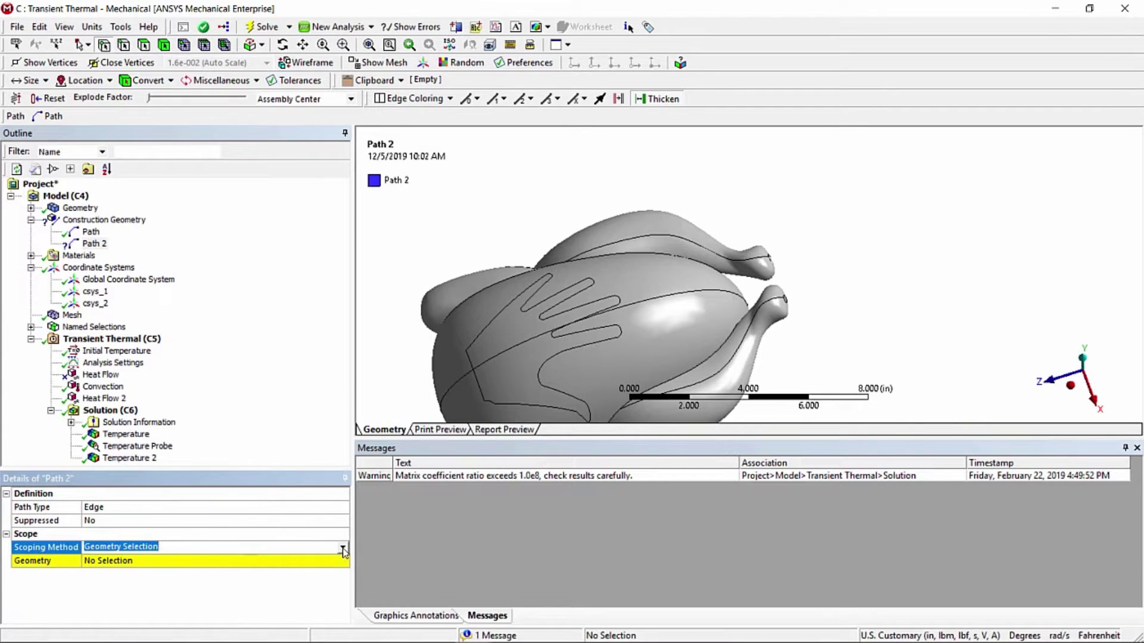
left_click(344, 549)
left_click(291, 569)
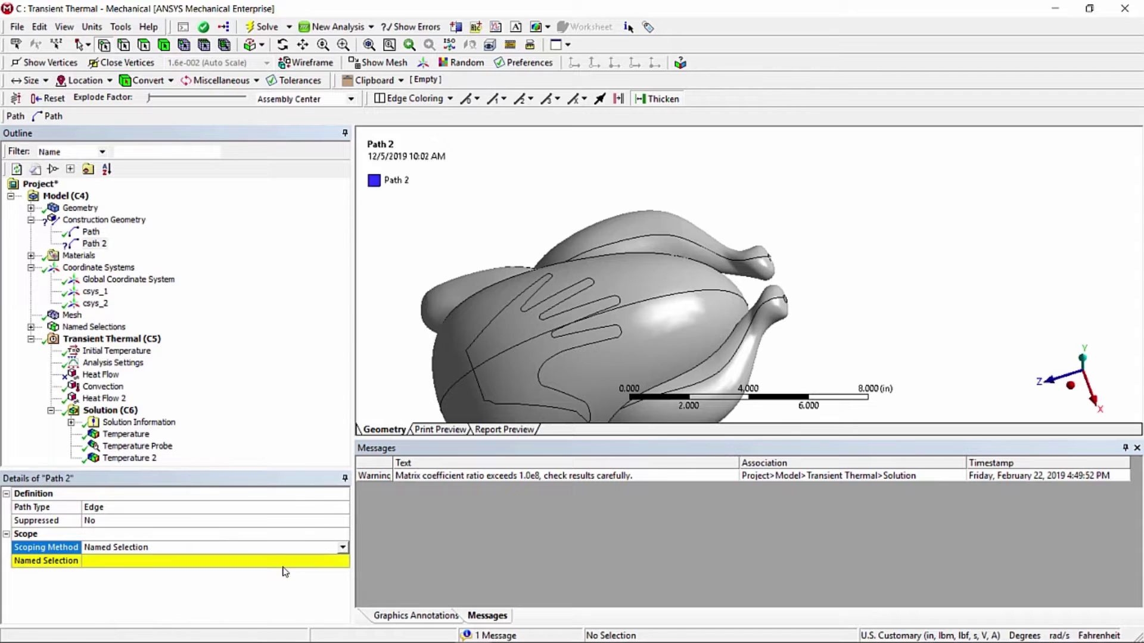
left_click(322, 560)
left_click(343, 562)
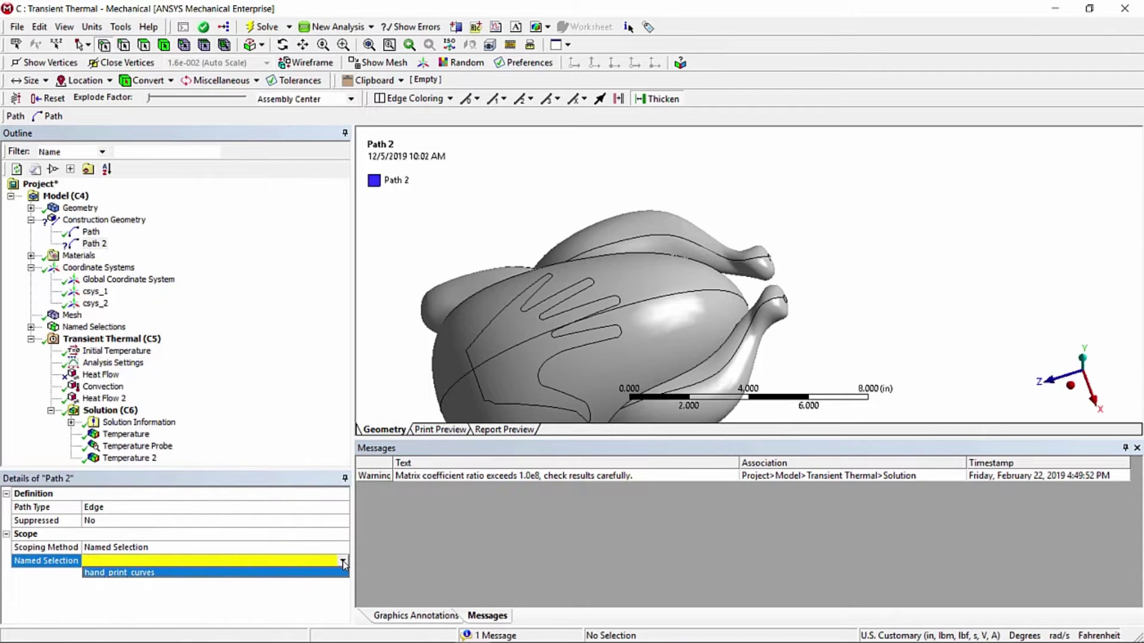
left_click(121, 572)
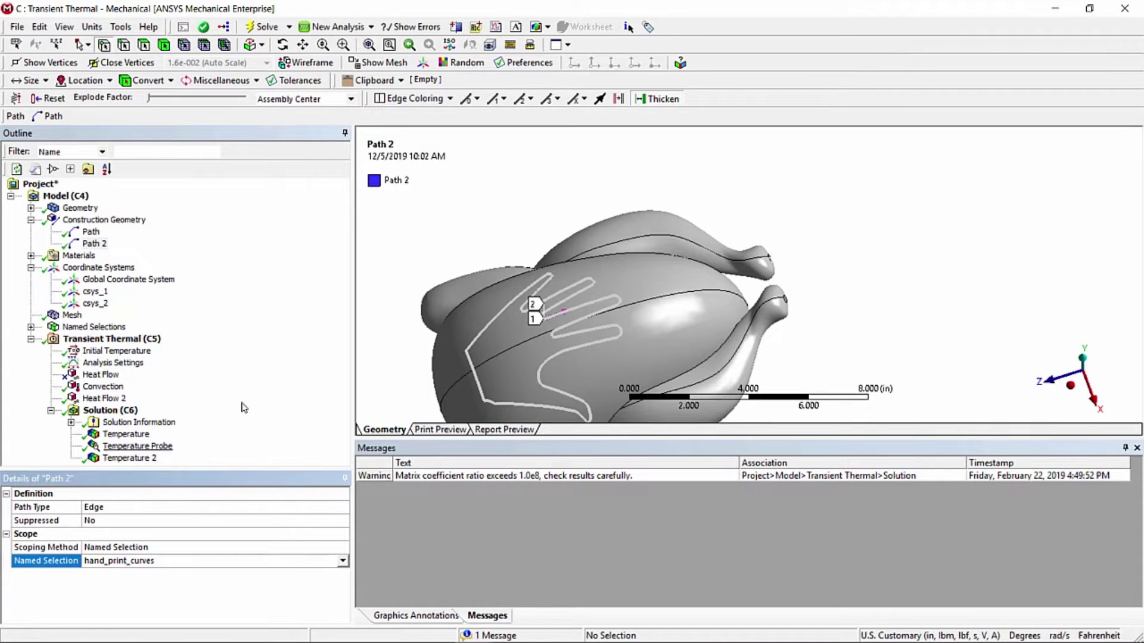
middle_click_drag(417, 337, 545, 261)
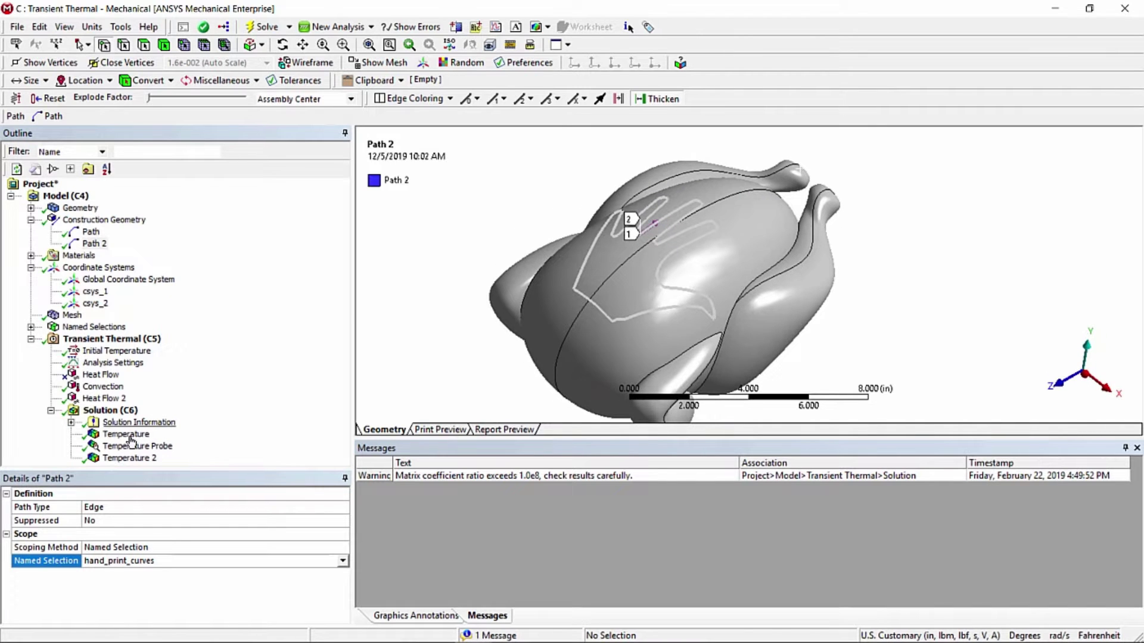
left_click(119, 458)
Duplicate Temperature 2 as Temperature 3 and clear its generated data
right_click(120, 459)
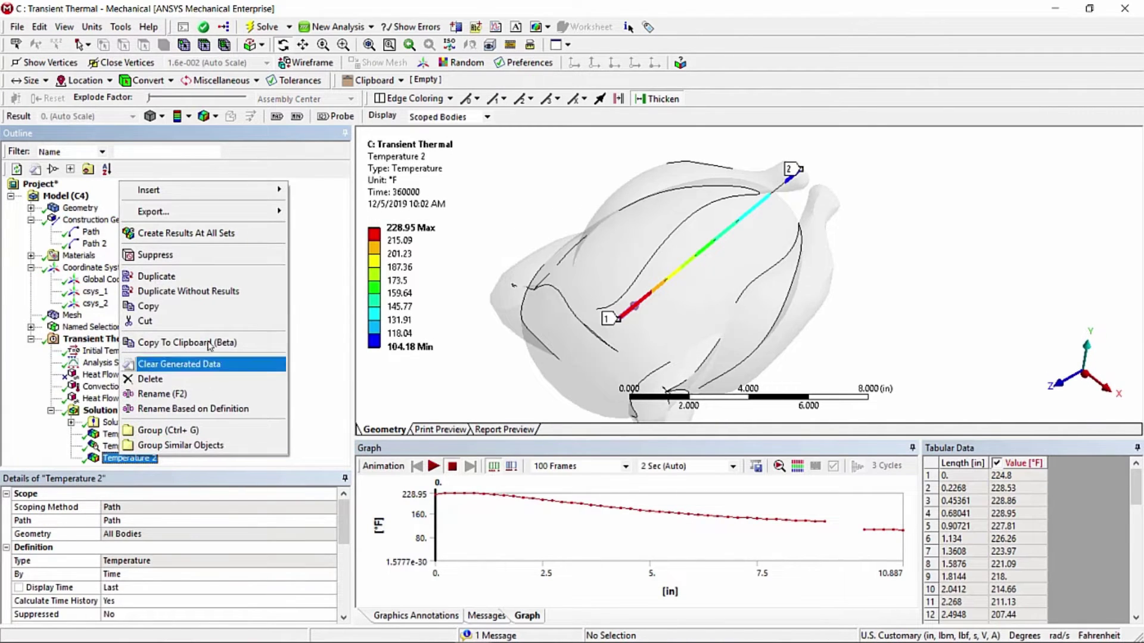
left_click(201, 283)
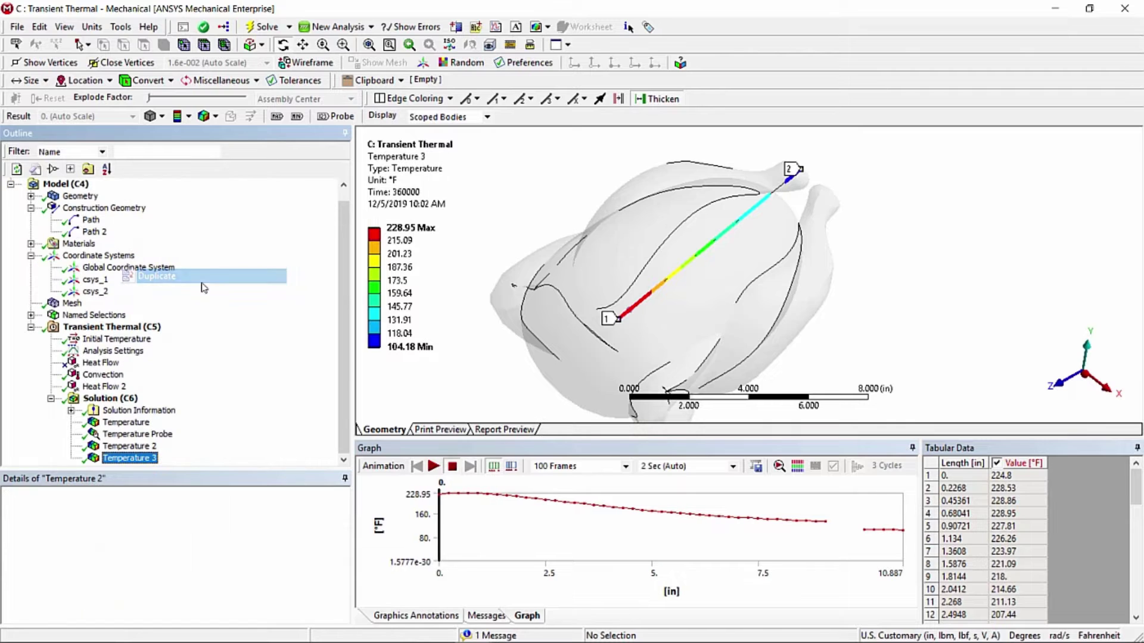
right_click(129, 460)
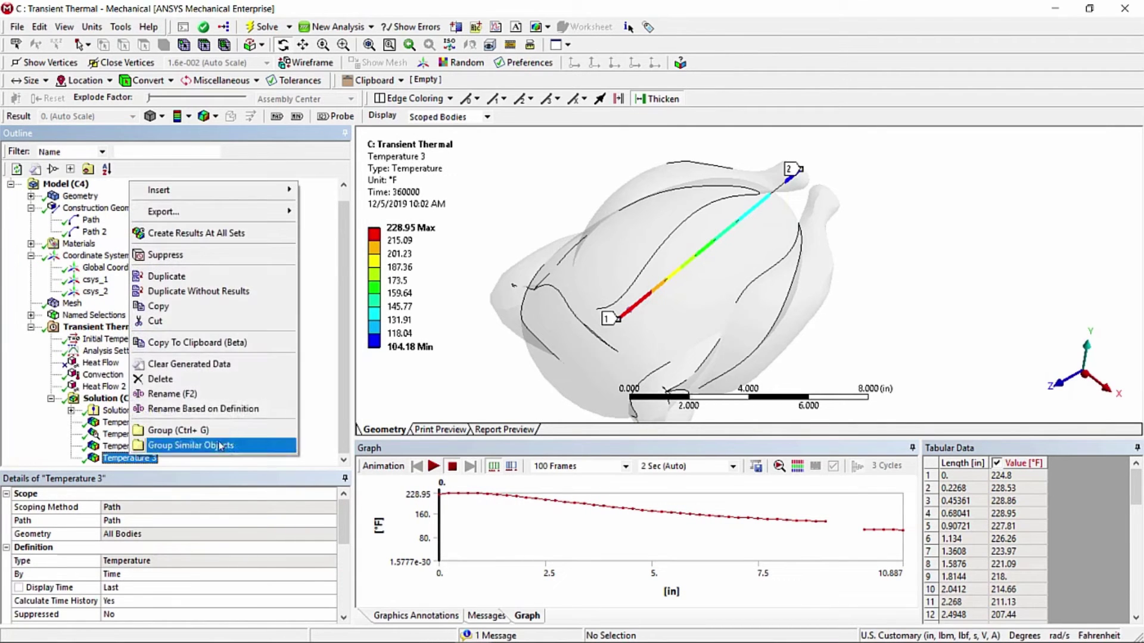
left_click(199, 366)
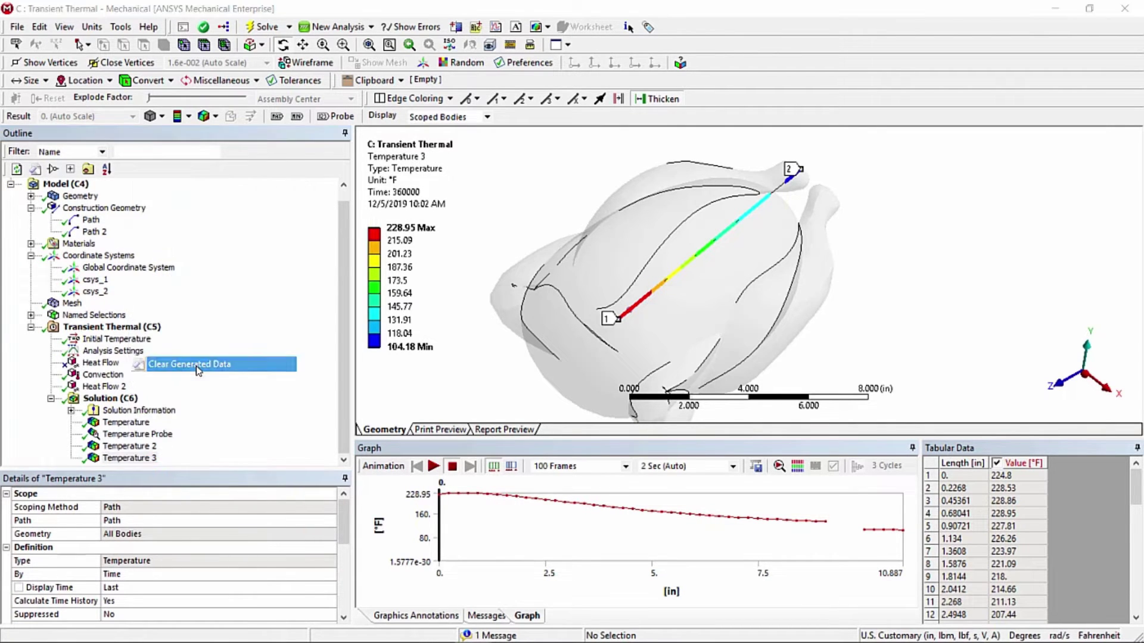
left_click(560, 383)
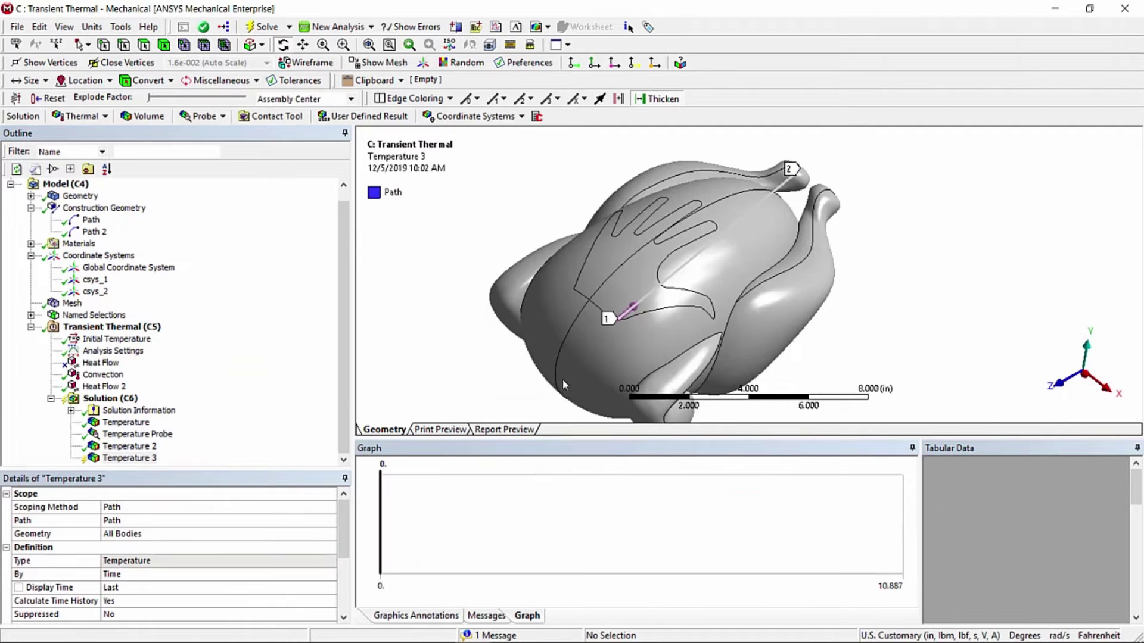
Scope Temperature 3 to Path 2 and evaluate, giving 181.29–255.18 °F along 31.543 in
left_click(321, 520)
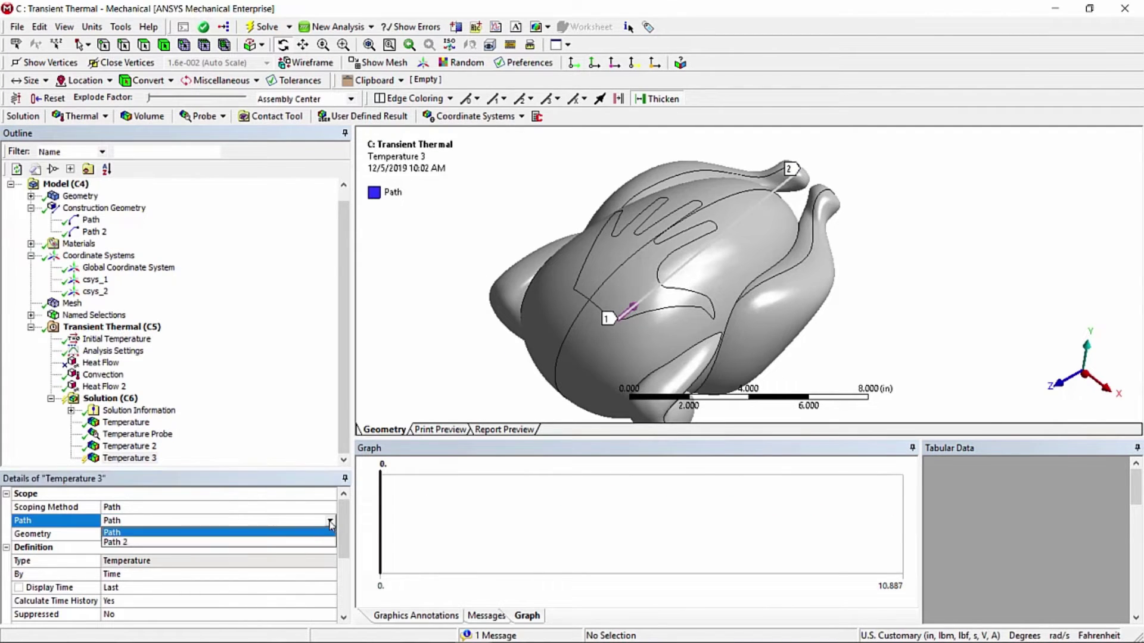
left_click(291, 542)
right_click(132, 458)
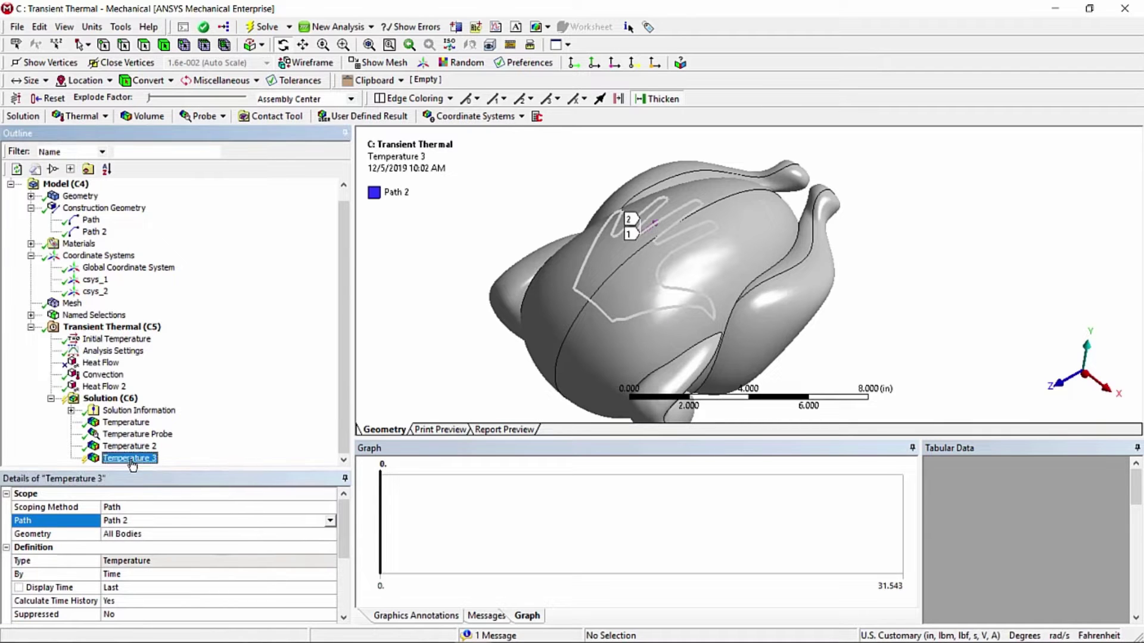
left_click(215, 242)
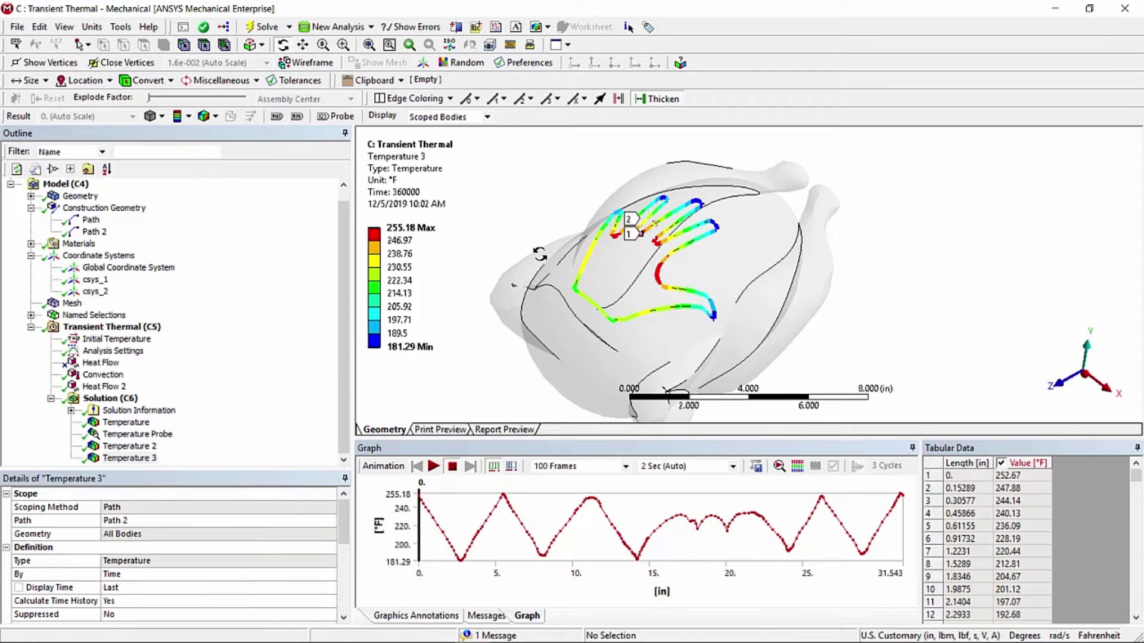
left_click(104, 208)
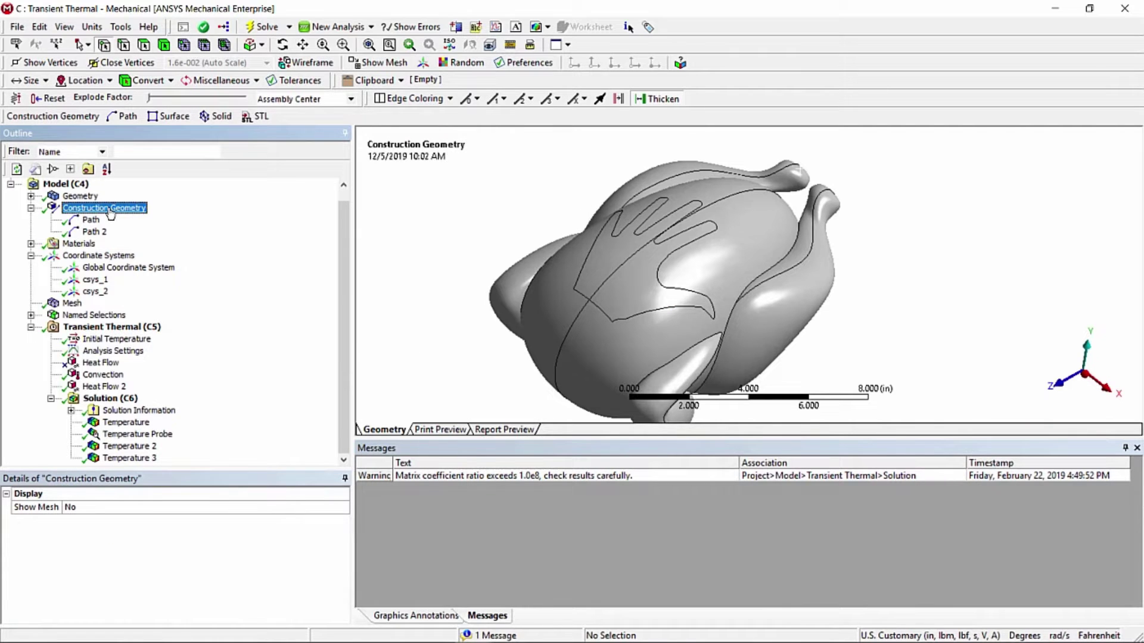
Insert Path 3 under Construction Geometry with Path Type X Axis Intersection
right_click(109, 214)
mouse_move(203, 217)
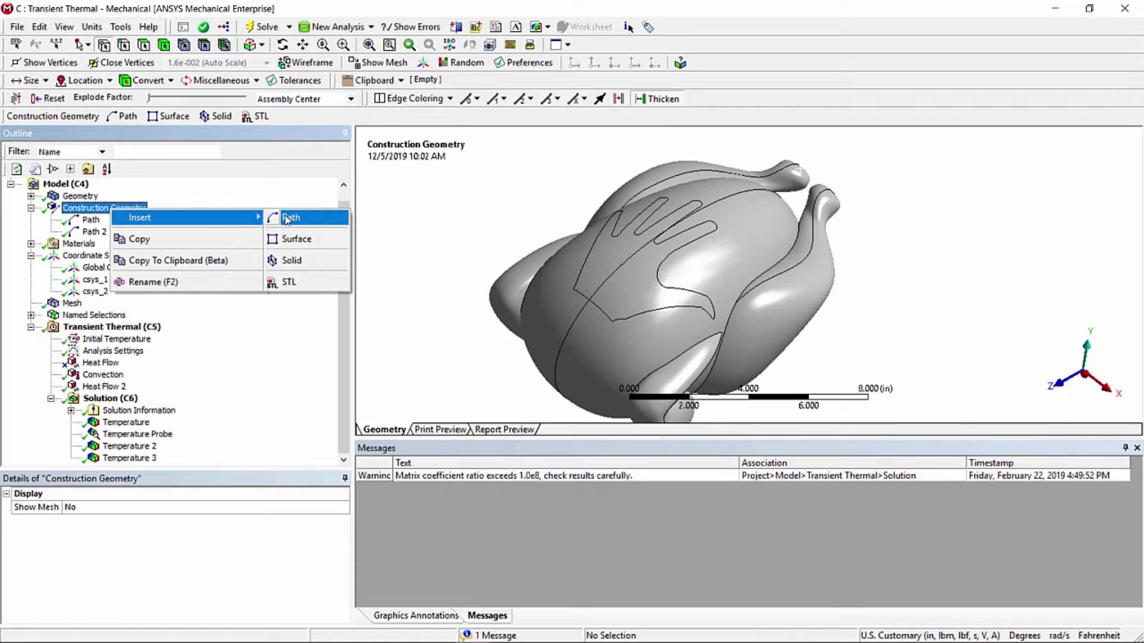
left_click(289, 218)
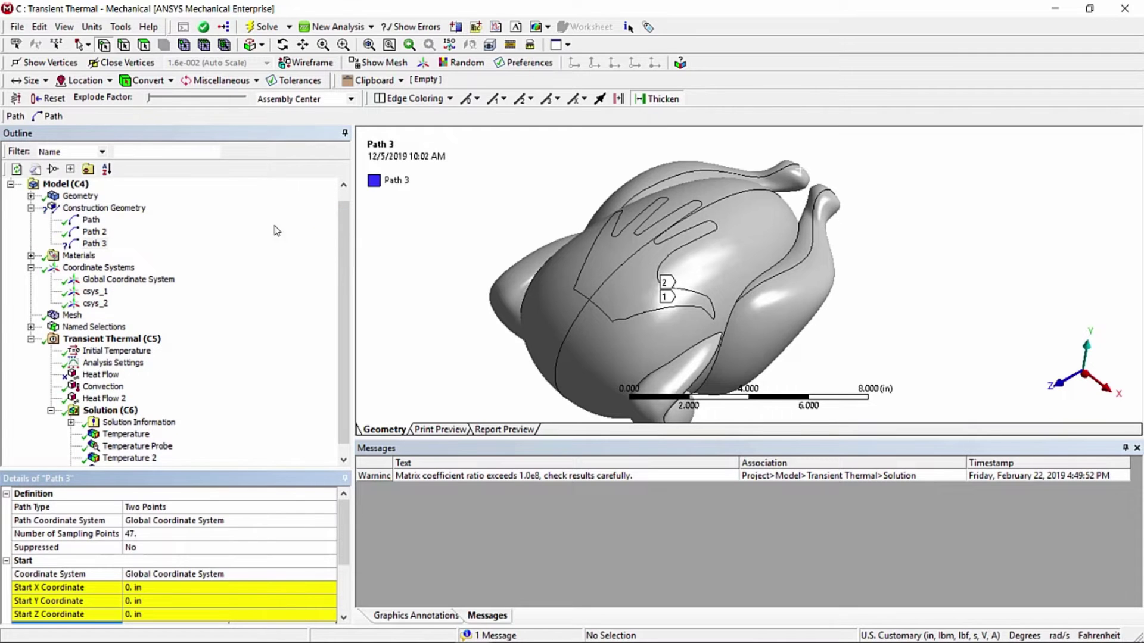
left_click(327, 509)
left_click(330, 508)
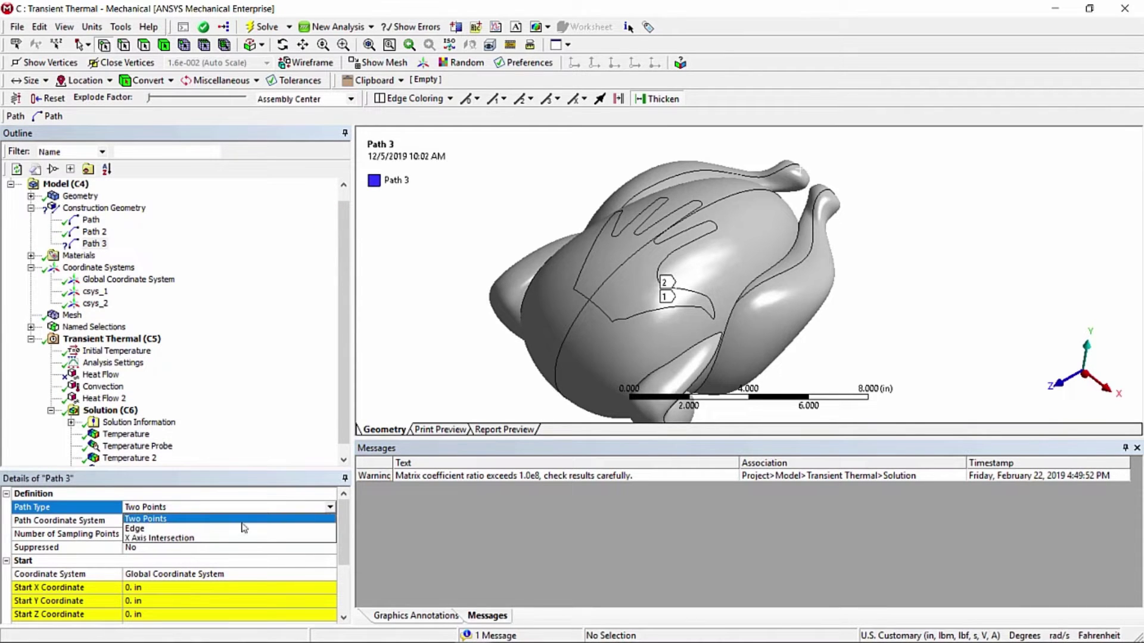
left_click(221, 539)
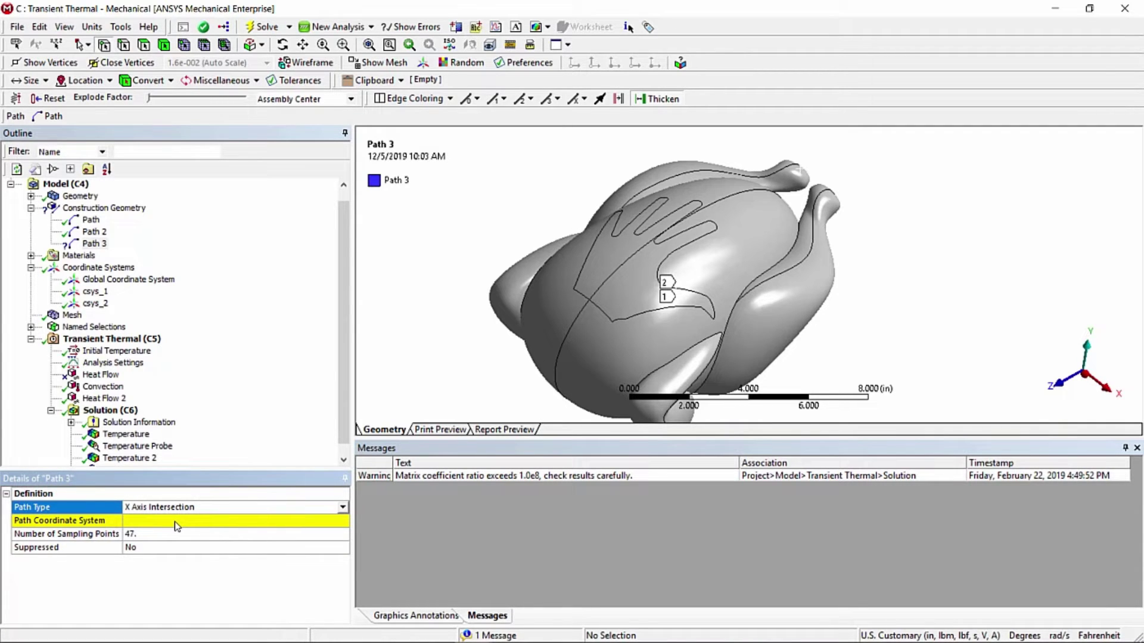
Set Path 3's coordinate system to csys_2, giving 47 sampling points across the turkey
left_click(343, 522)
left_click(344, 522)
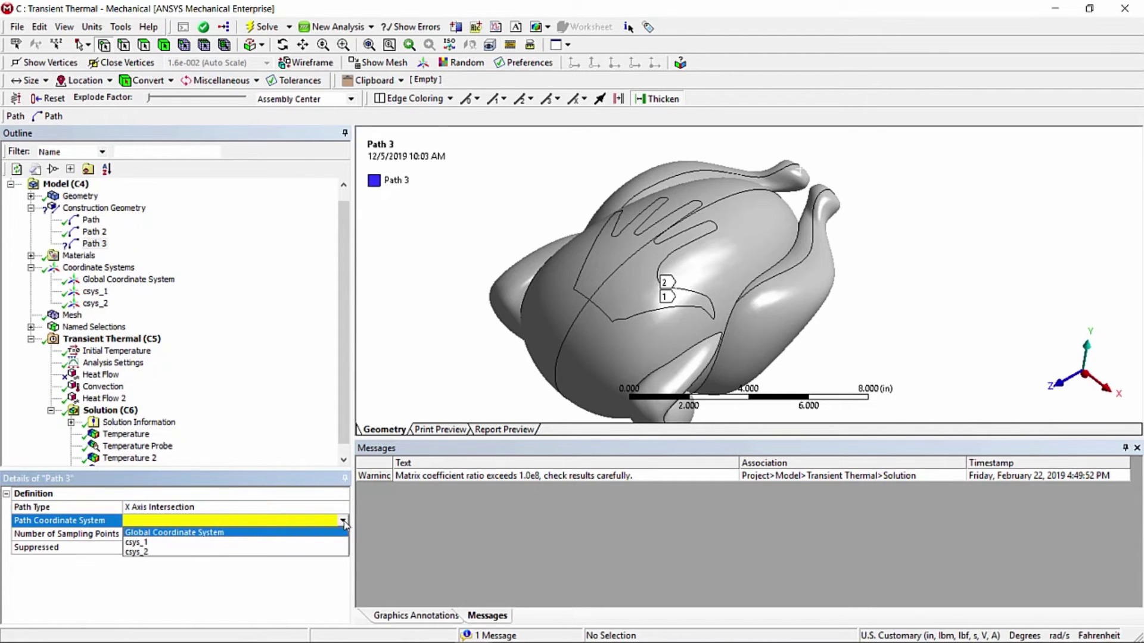
left_click(246, 535)
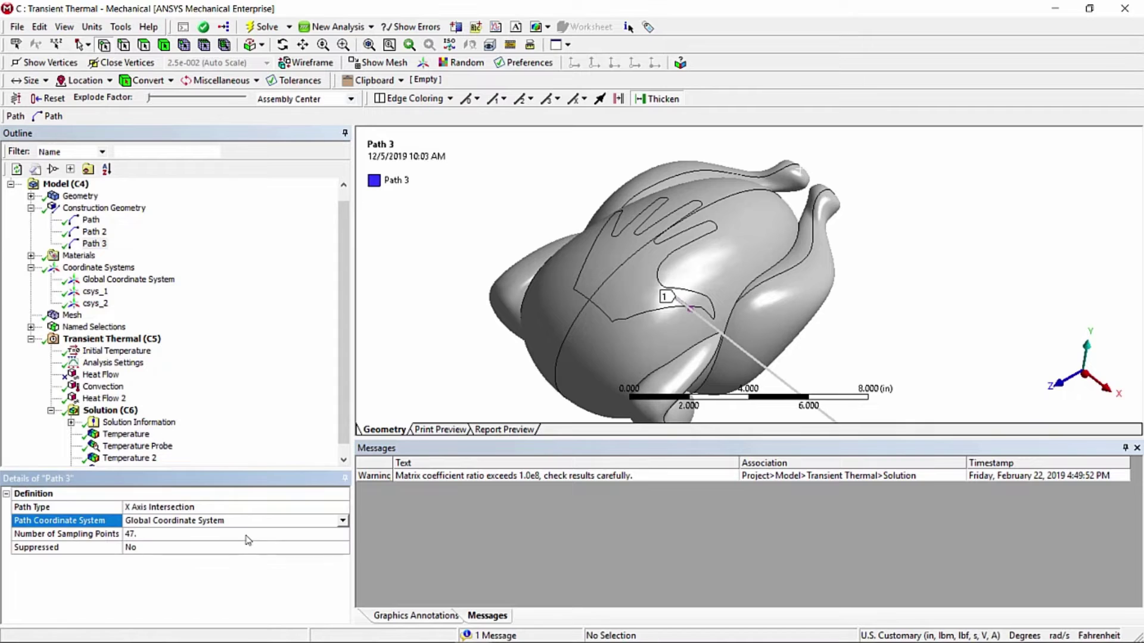
middle_click_drag(438, 320, 188, 351)
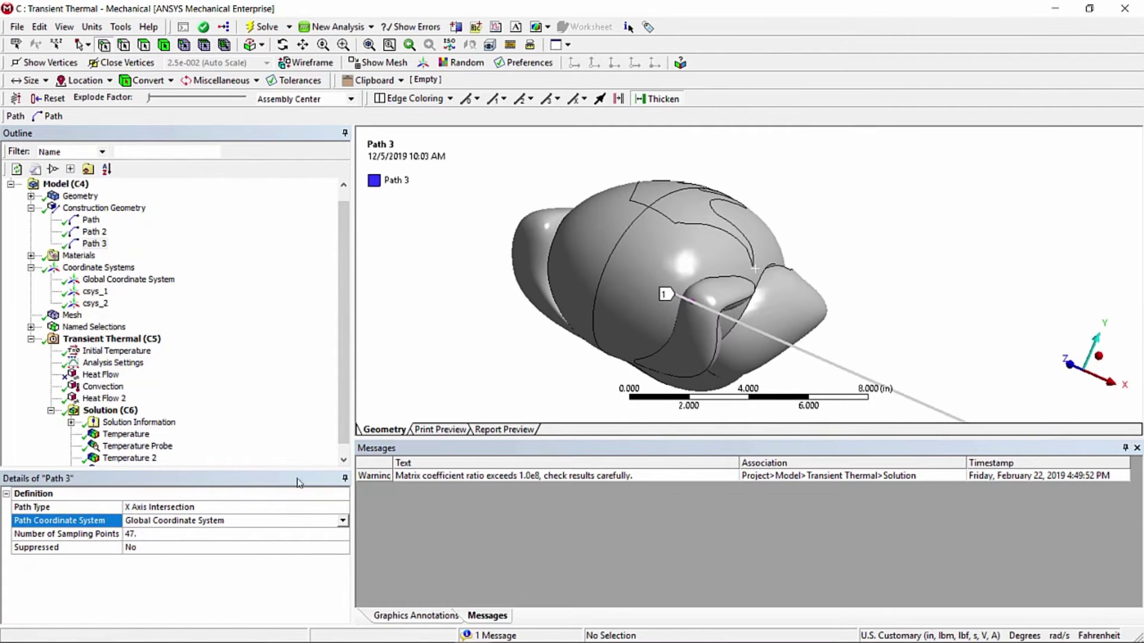
left_click(343, 522)
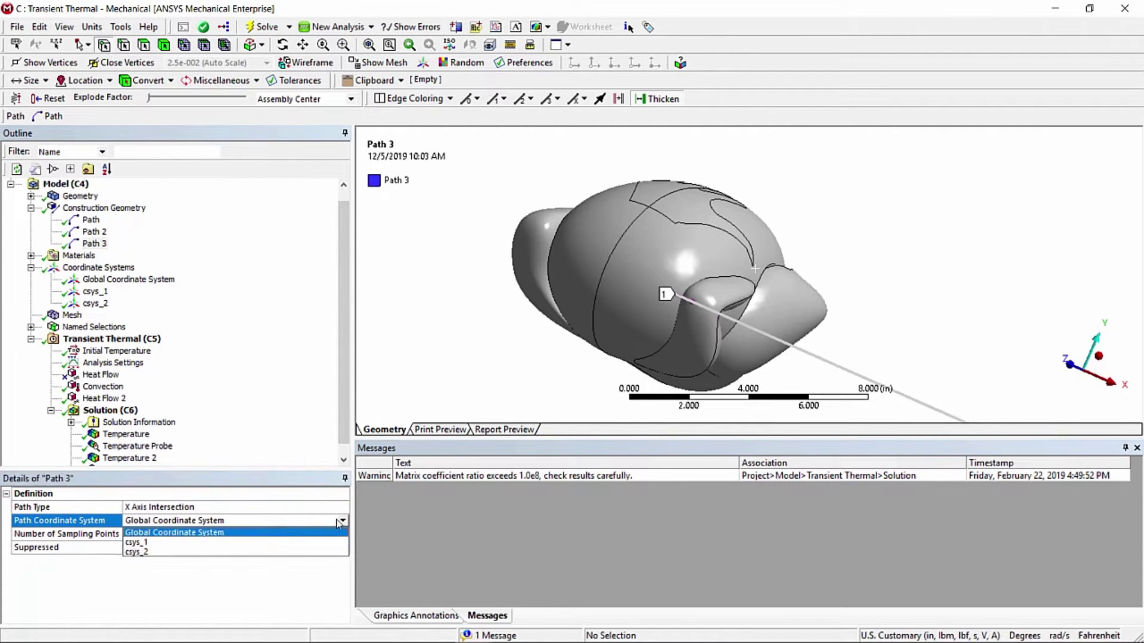
left_click(237, 552)
middle_click_drag(421, 364, 518, 238)
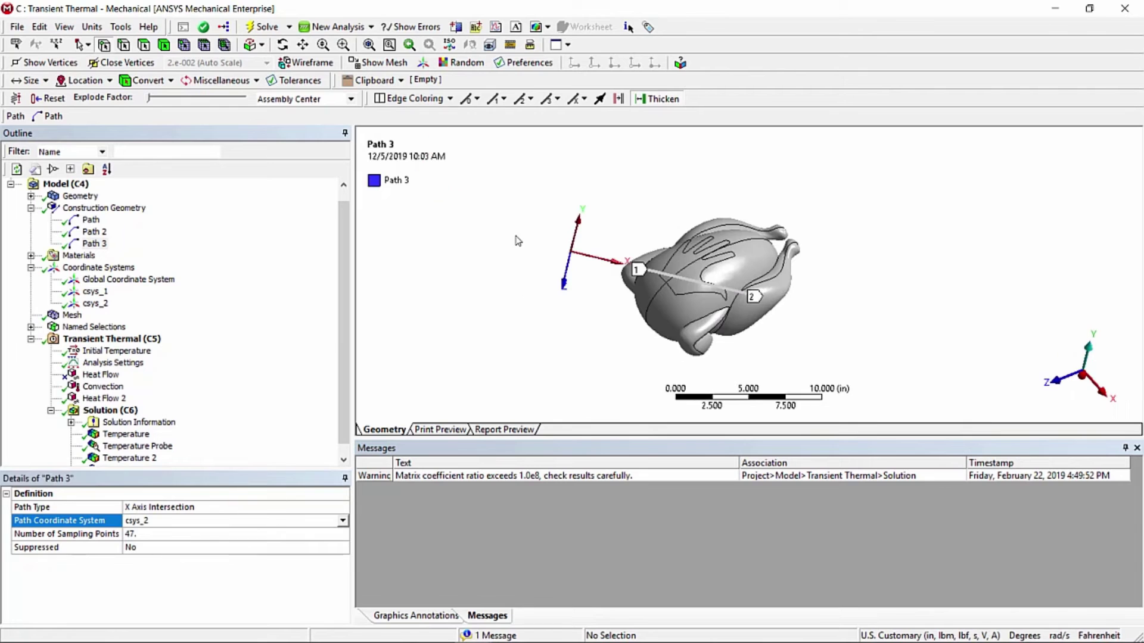
middle_click_drag(558, 337, 541, 318)
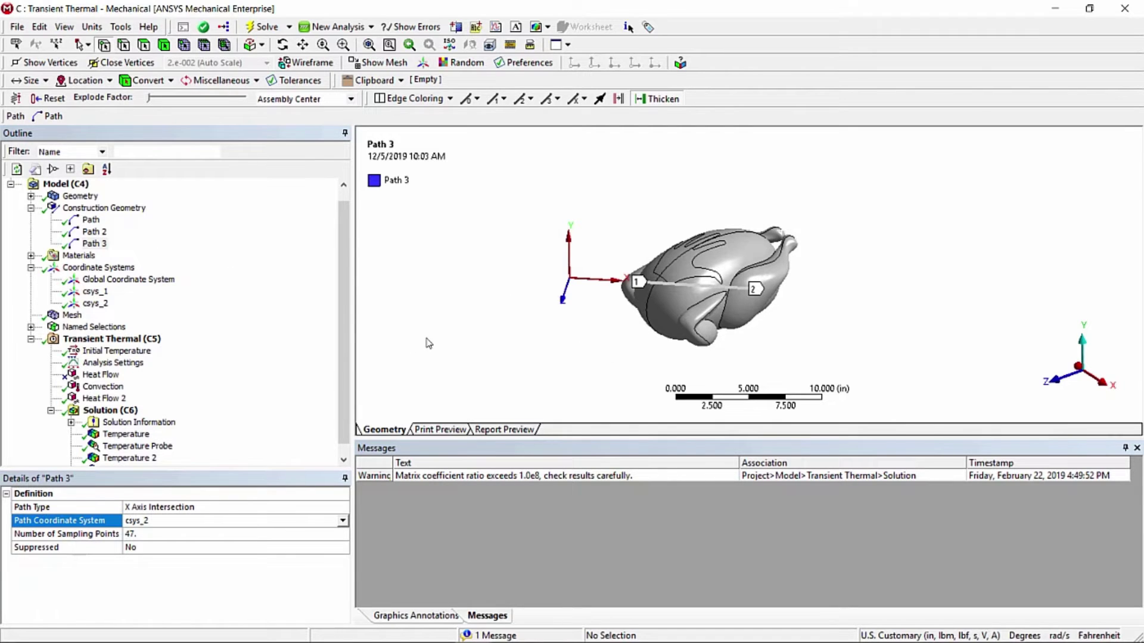
scroll(195, 442, "down", 1)
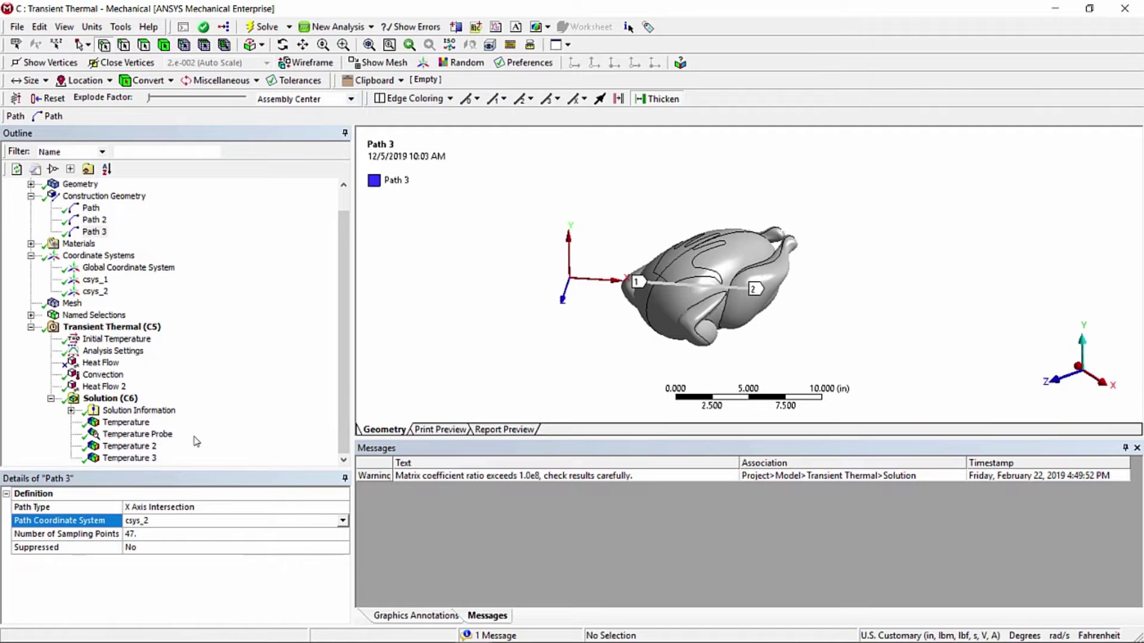
left_click(132, 458)
Insert Temperature 4 under Solution, scoped to Path 3
right_click(140, 459)
mouse_move(281, 190)
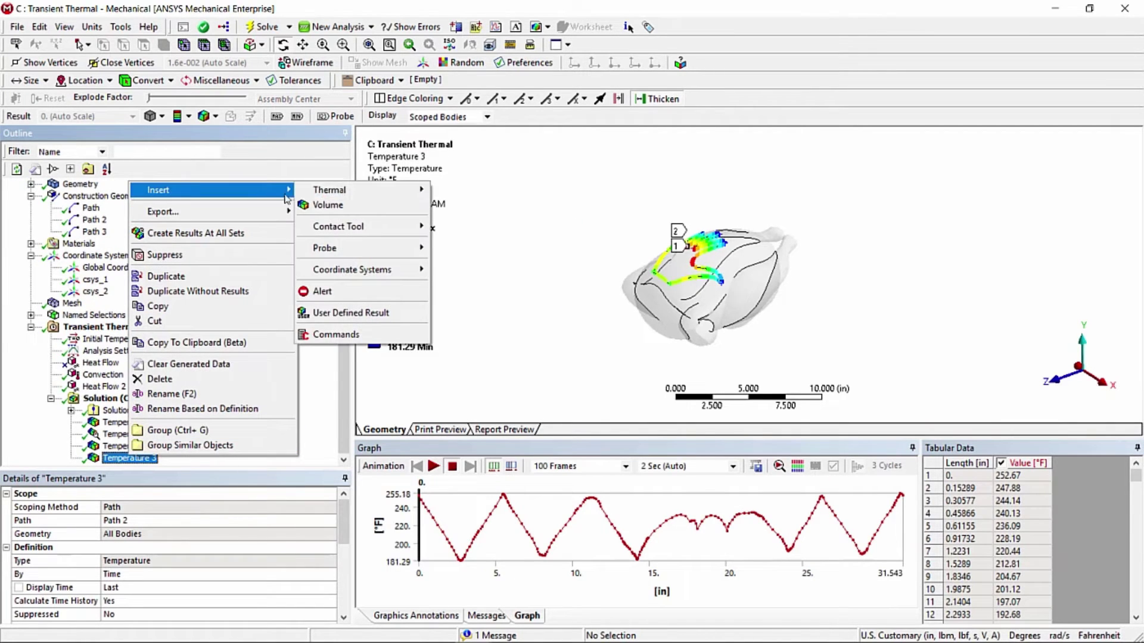
mouse_move(408, 192)
left_click(468, 191)
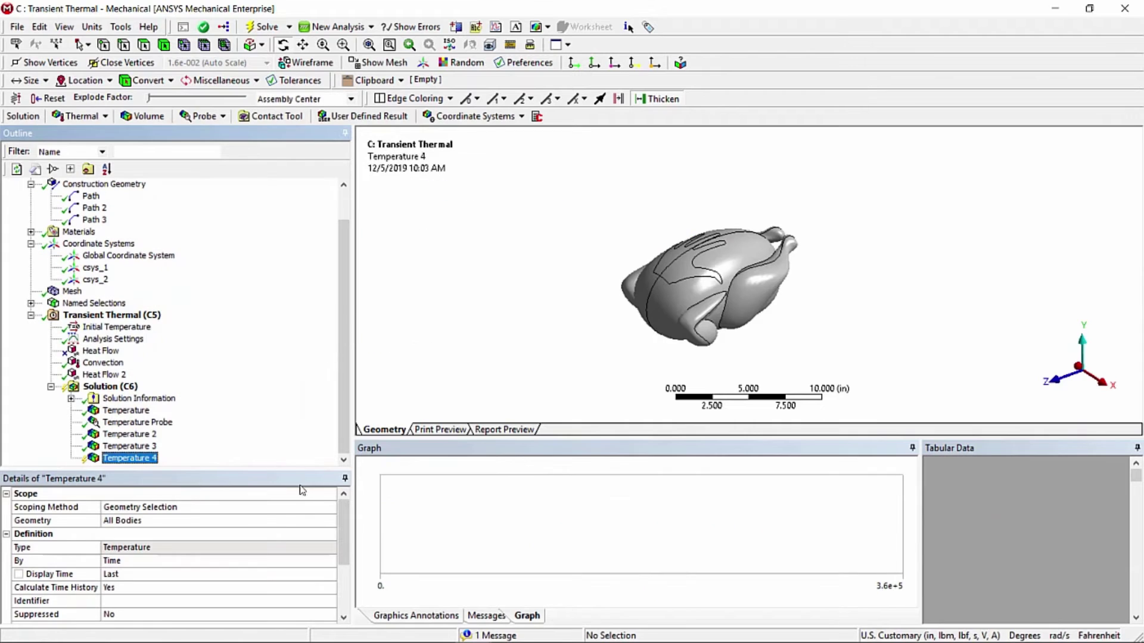
left_click(319, 507)
left_click(330, 507)
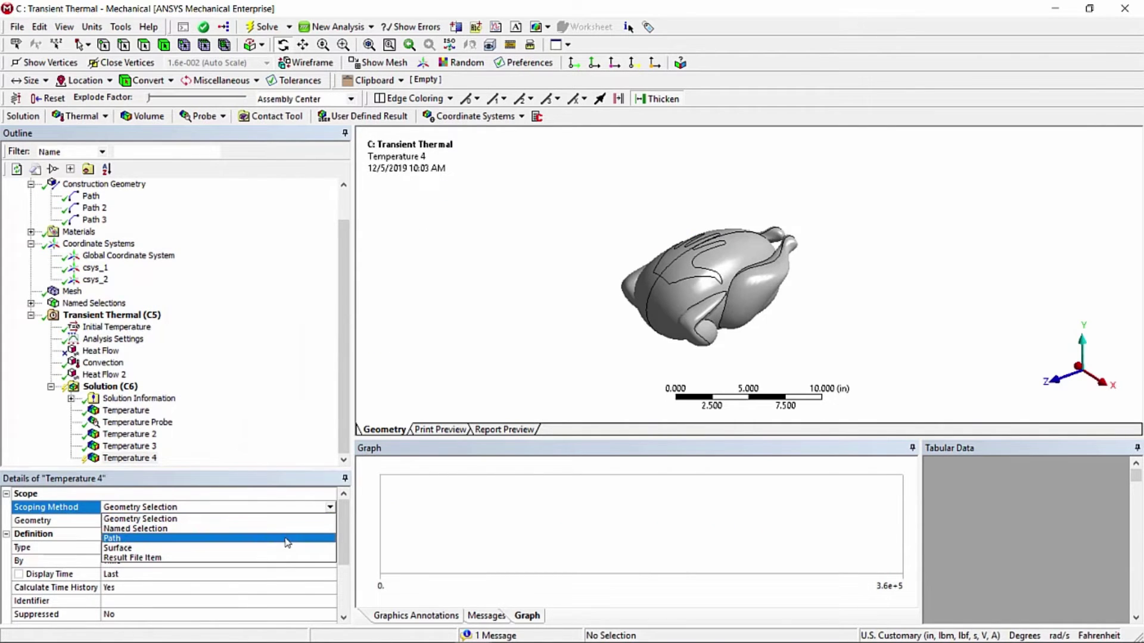
left_click(288, 542)
left_click(316, 522)
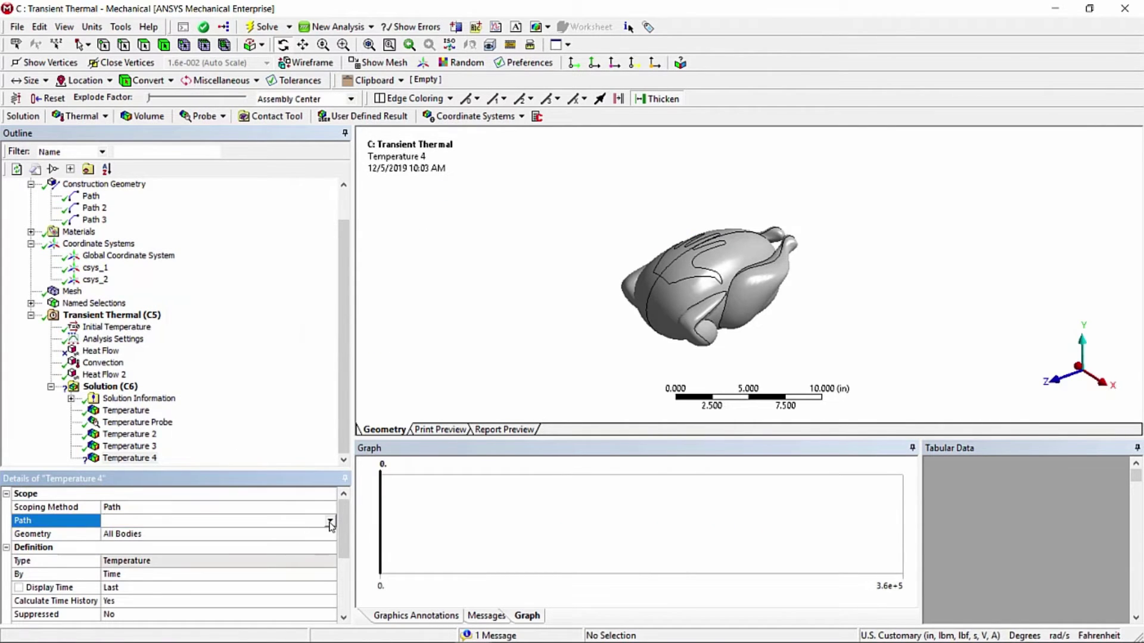
left_click(330, 521)
left_click(279, 552)
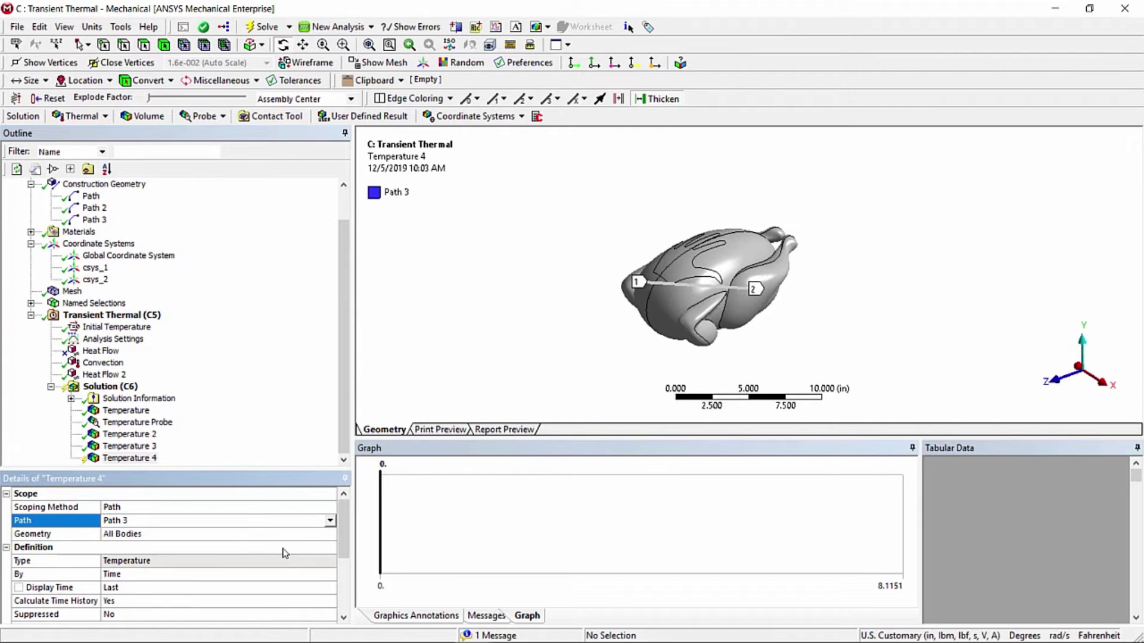
Evaluate Temperature 4, giving 140.39–164.15 °F along 8.2444 in
right_click(139, 460)
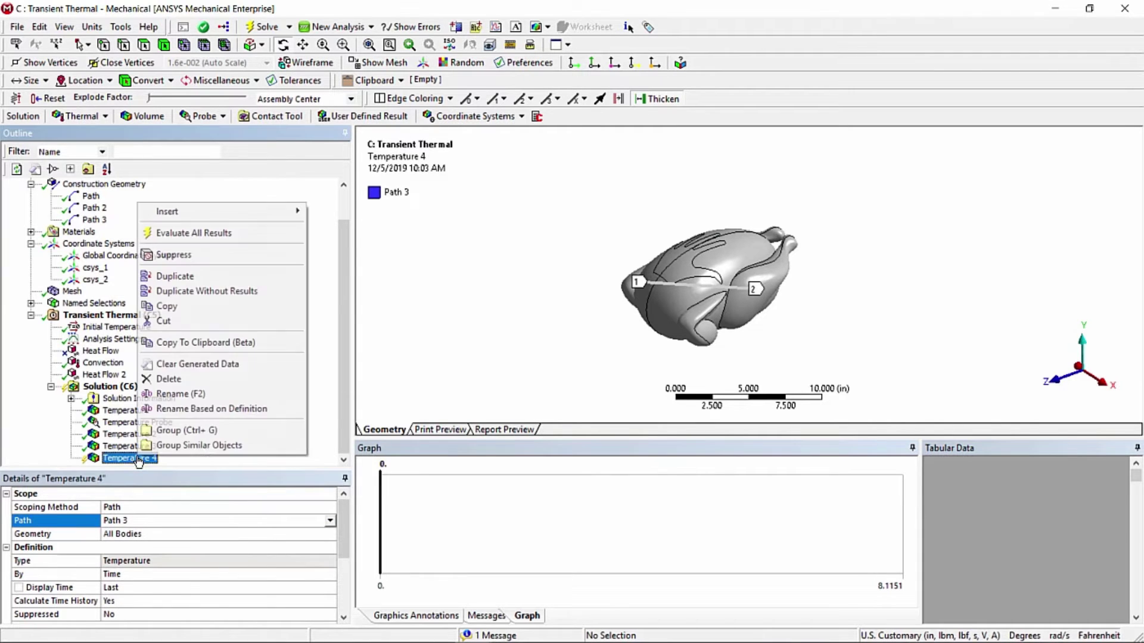
left_click(209, 236)
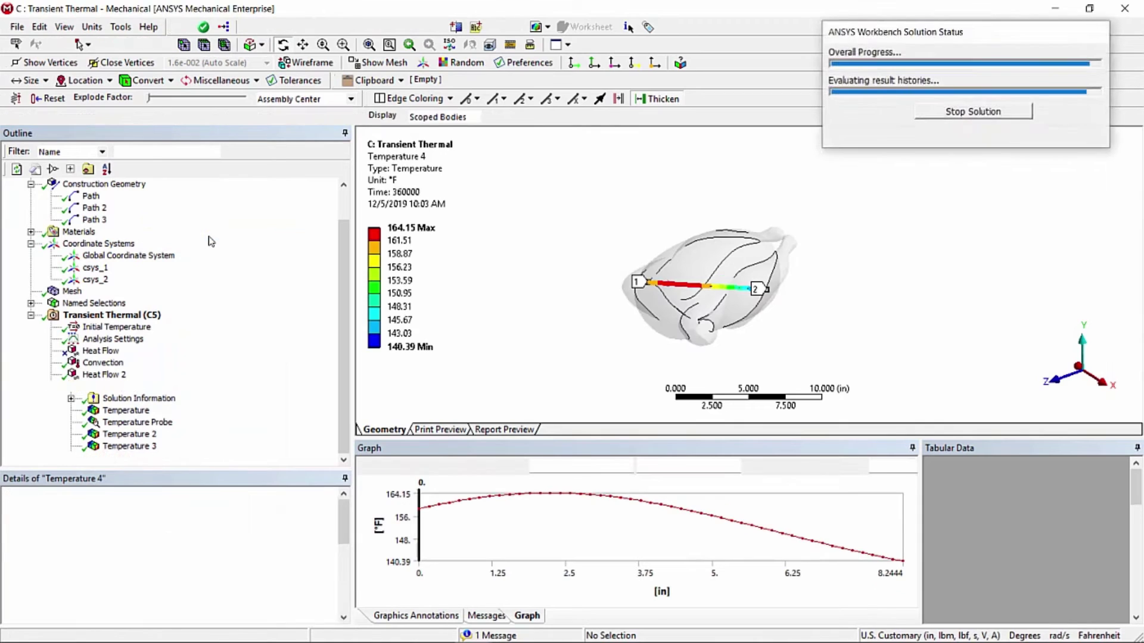
left_click_drag(506, 298, 560, 290)
left_click(103, 281)
left_click_drag(449, 276, 471, 313)
left_click(128, 457)
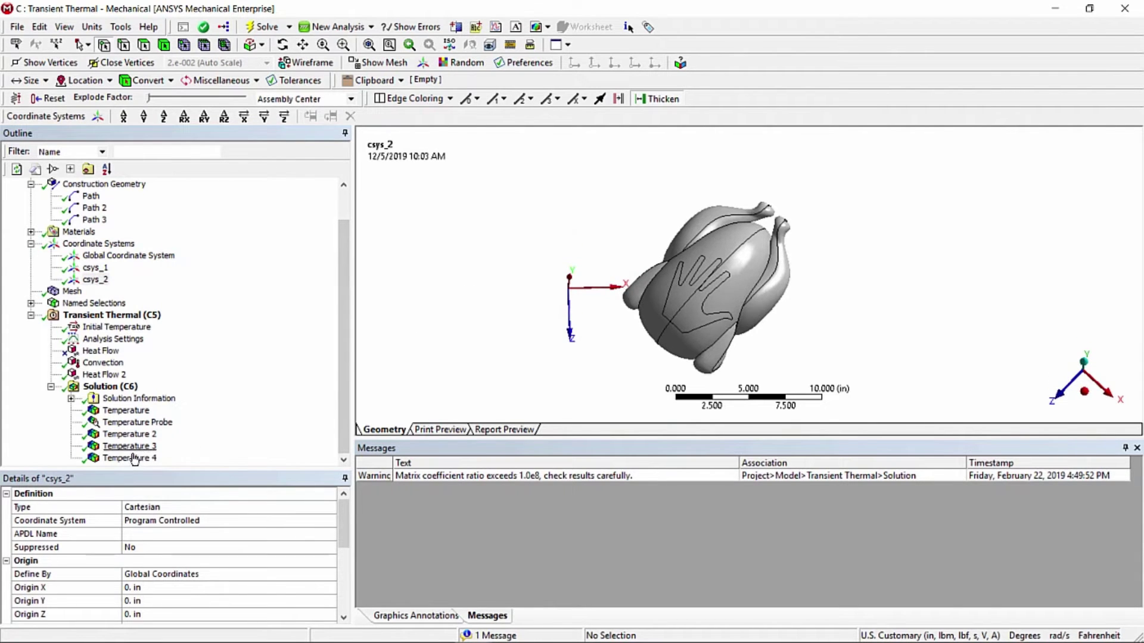
left_click_drag(520, 293, 513, 258)
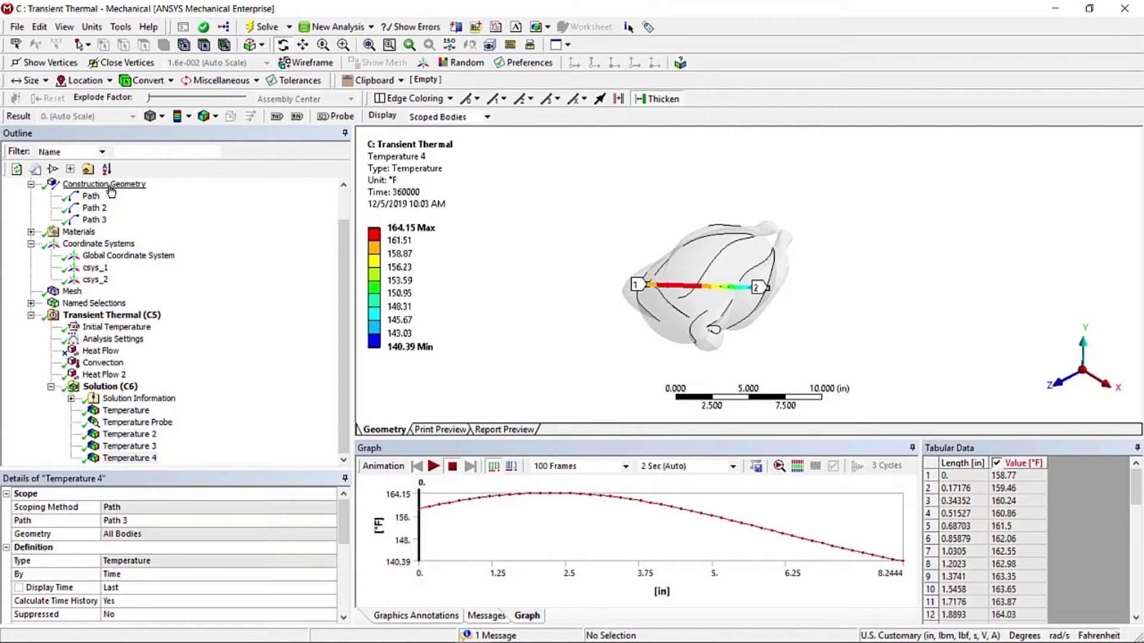
scroll(110, 189, "up", 1)
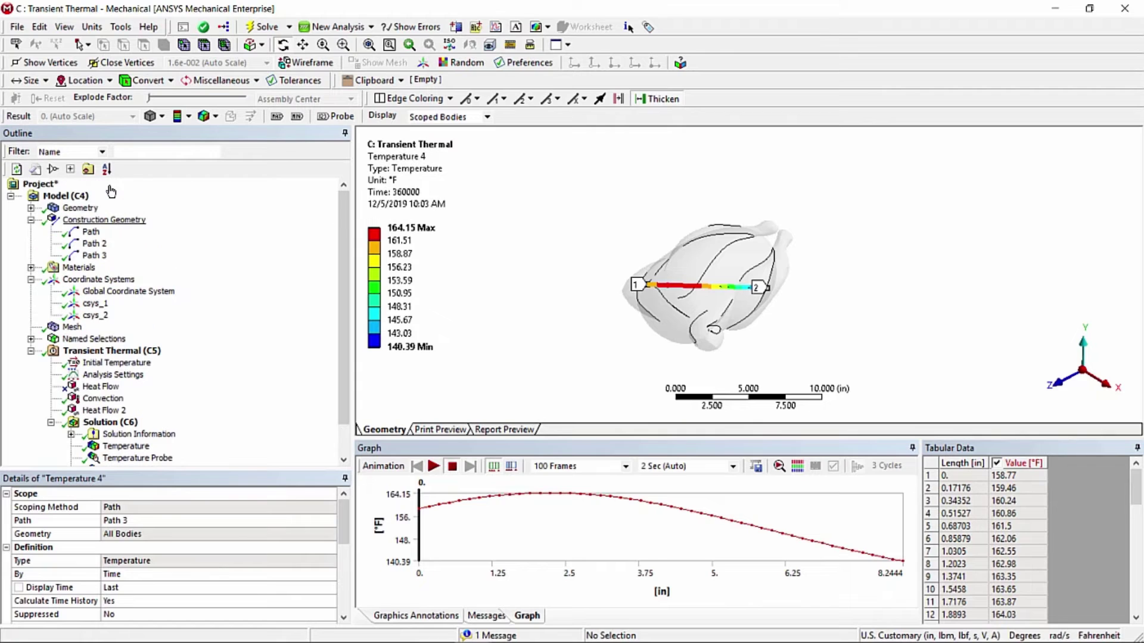
Add a construction Surface on the Global Coordinate System
left_click(105, 219)
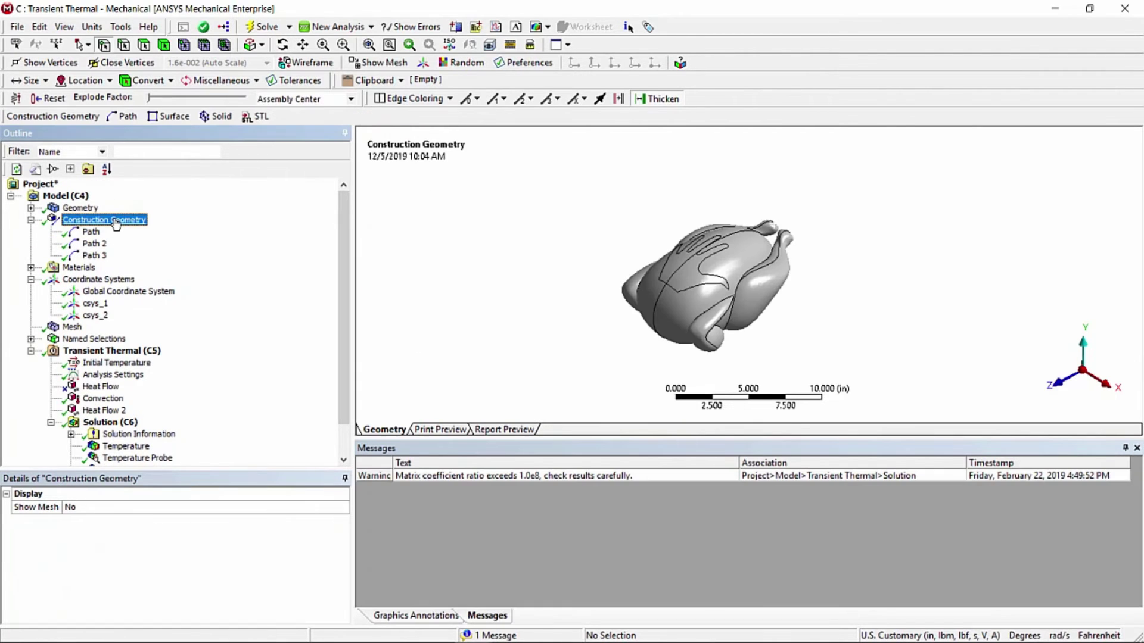
left_click(174, 117)
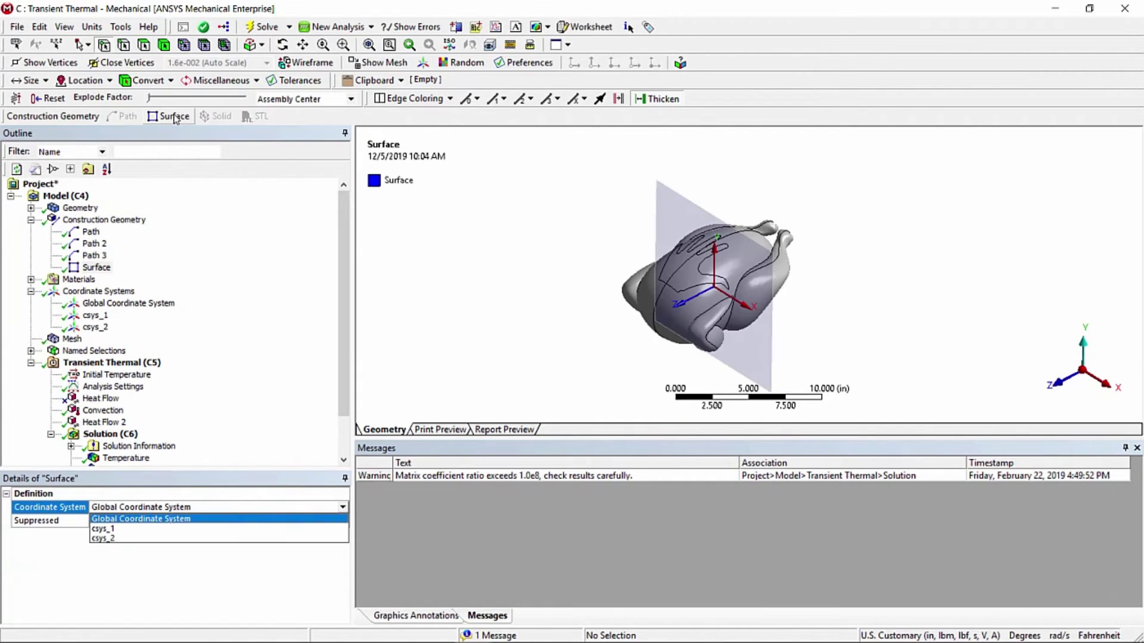
left_click(190, 523)
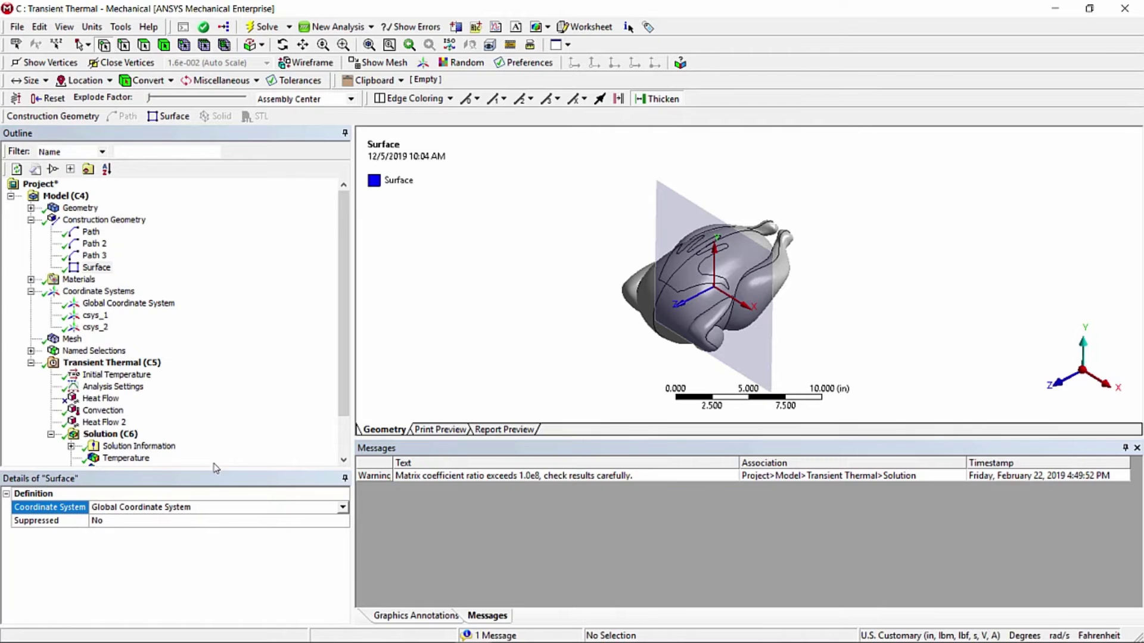
scroll(219, 462, "down", 2)
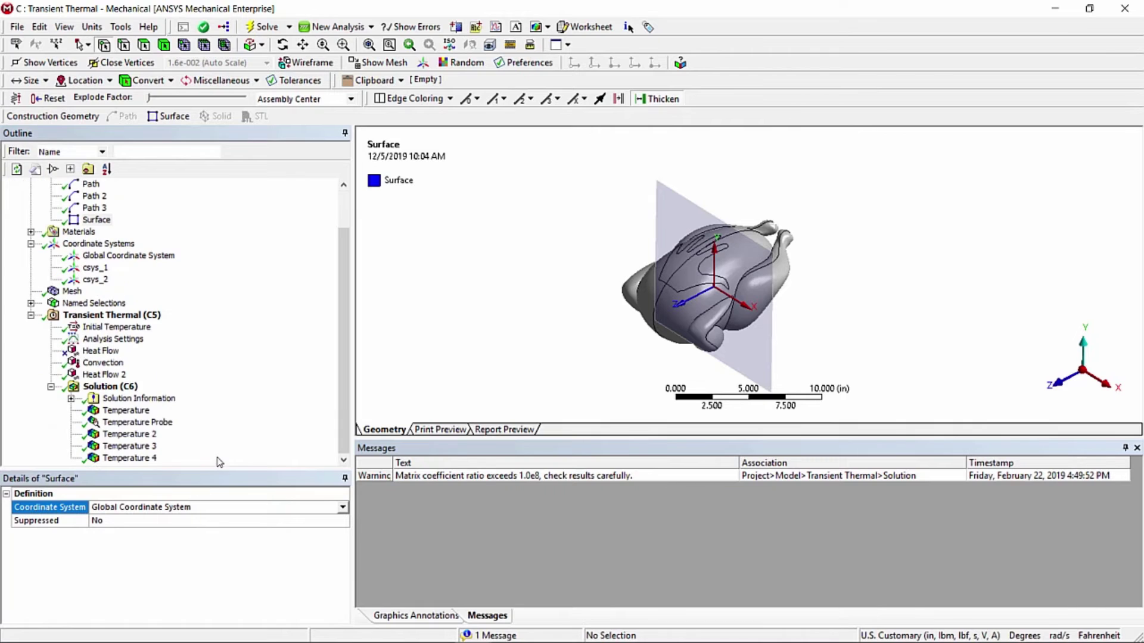
Insert a Temperature 5 result under Solution (C6)
left_click(112, 388)
right_click(112, 391)
mouse_move(179, 396)
mouse_move(345, 397)
left_click(444, 397)
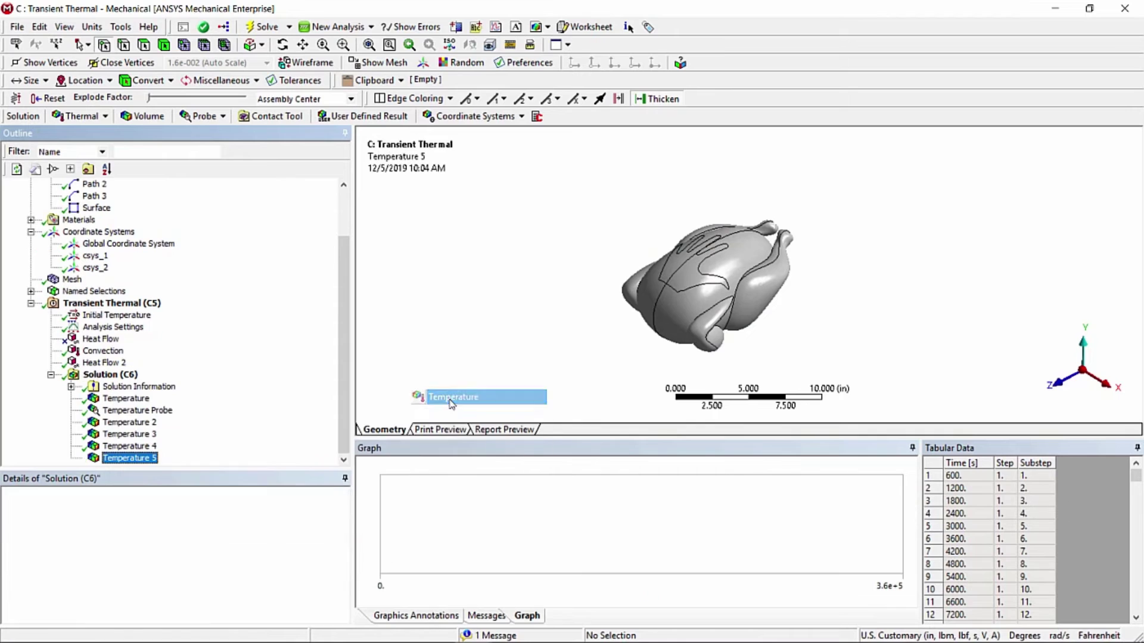
Set Temperature 5's Scoping Method to Surface and choose the construction Surface
left_click(327, 508)
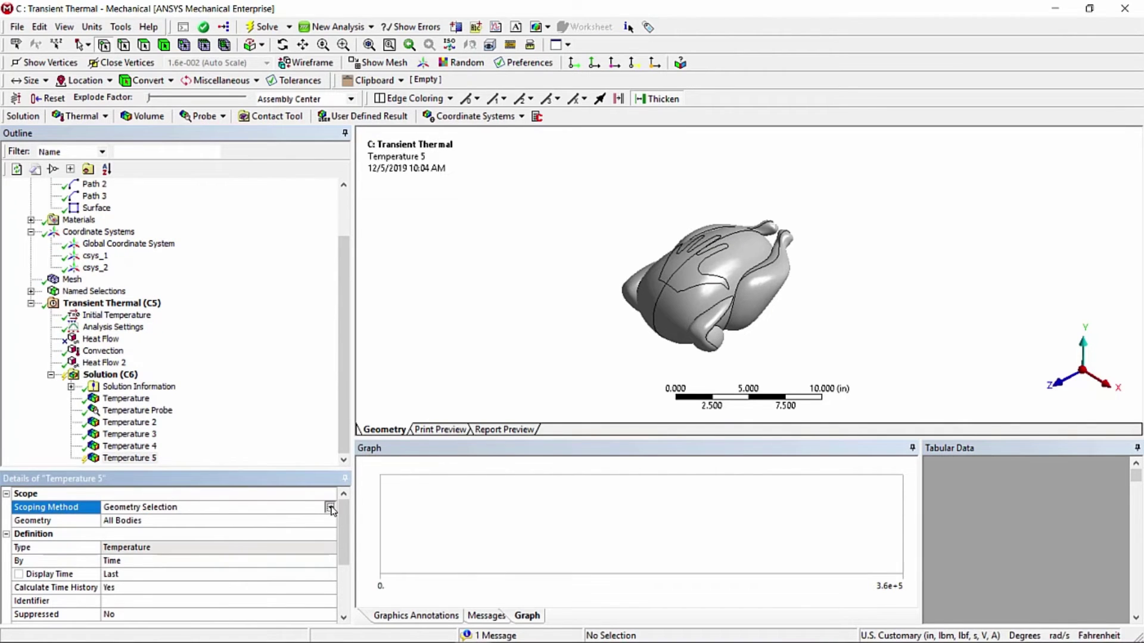
left_click(329, 508)
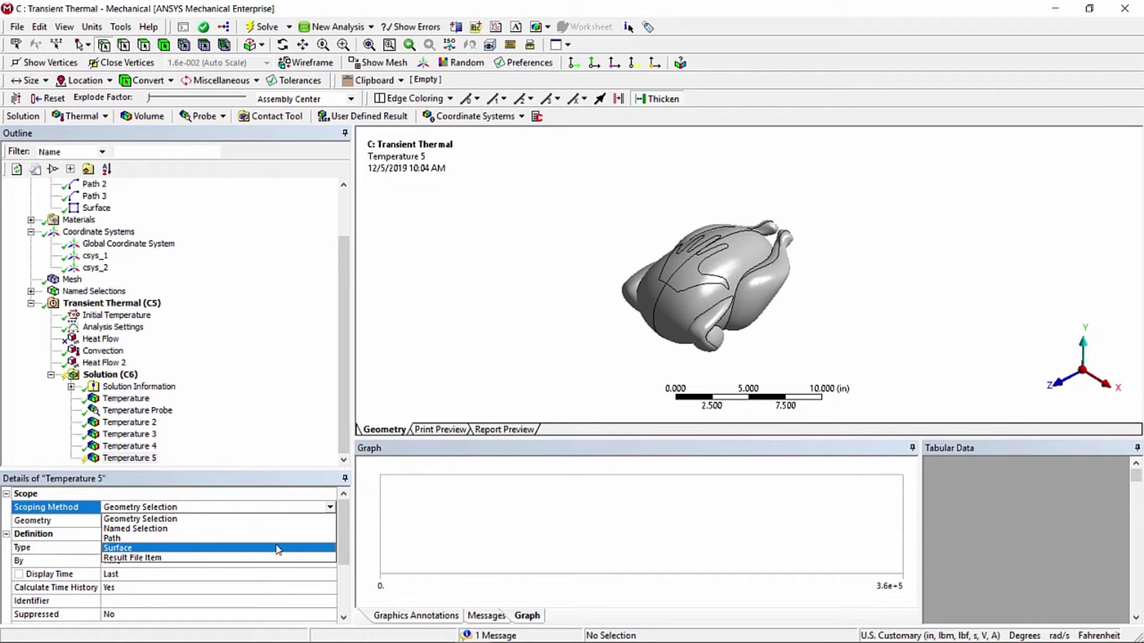
left_click(278, 548)
left_click(328, 527)
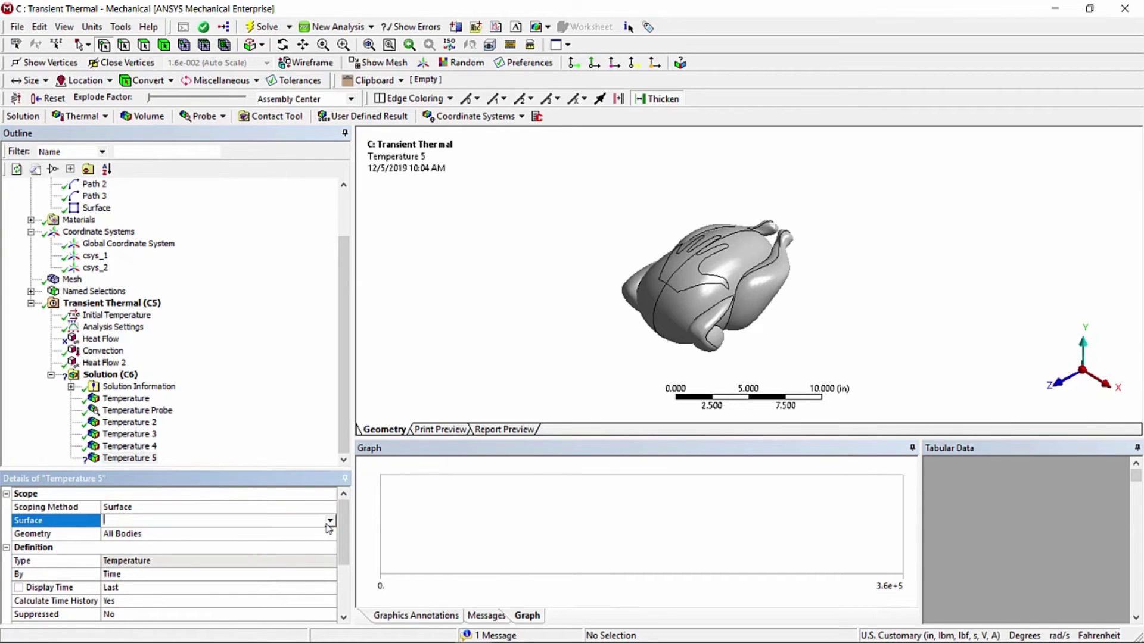
left_click(321, 533)
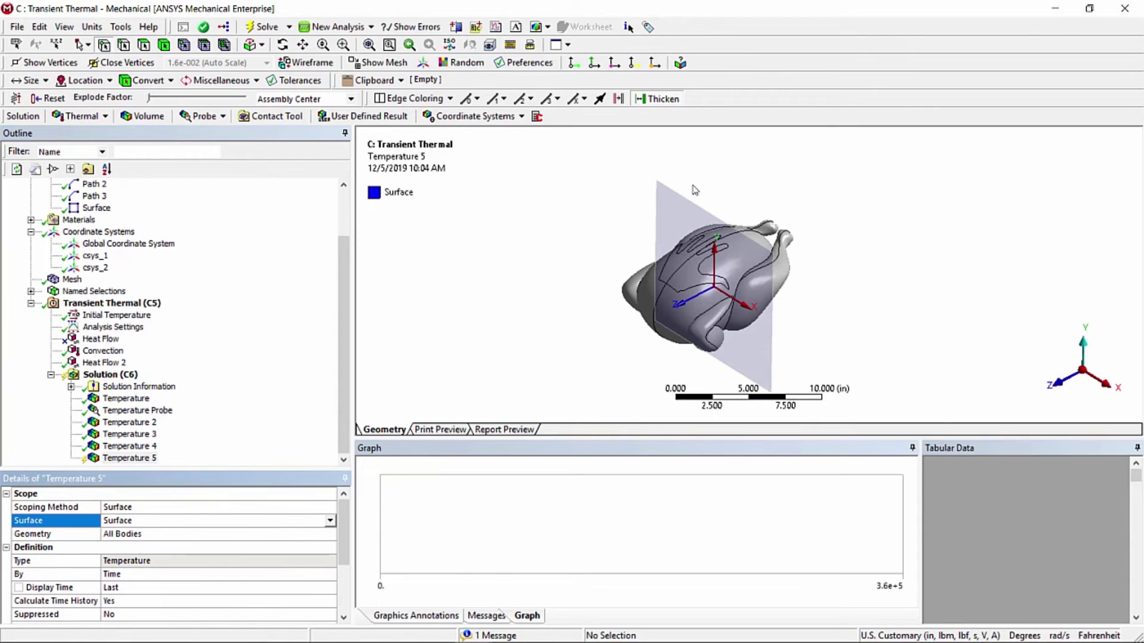
mouse_move(610, 343)
middle_mouse_down()
mouse_move(692, 314)
mouse_move(590, 339)
middle_mouse_up()
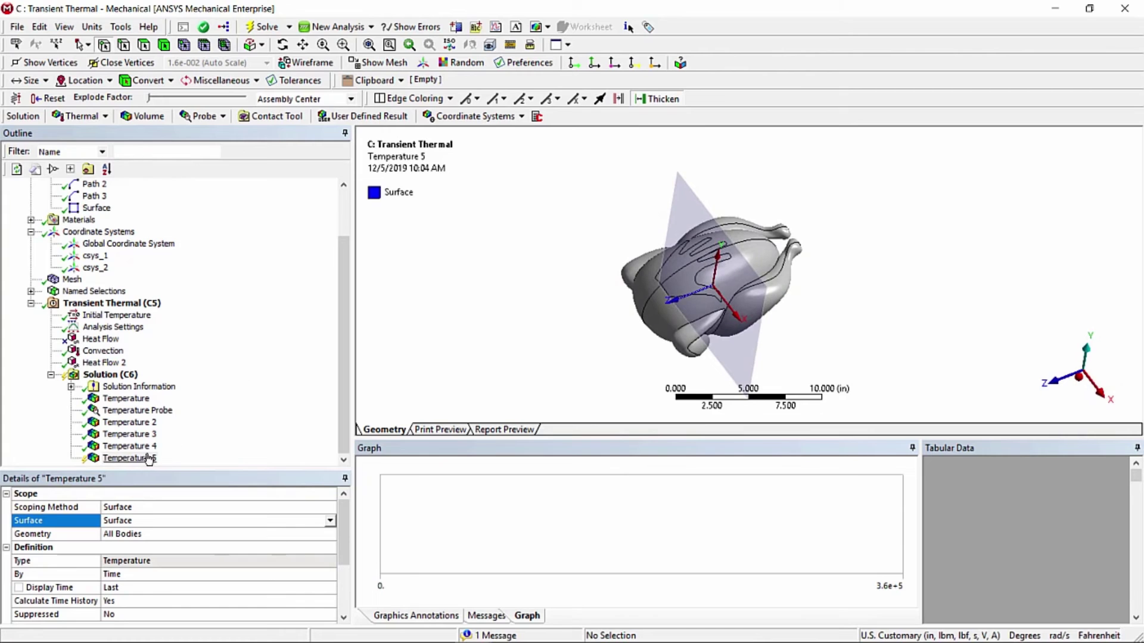
Evaluate Temperature 5, giving 145.36–211.45 °F across the cut section
right_click(130, 459)
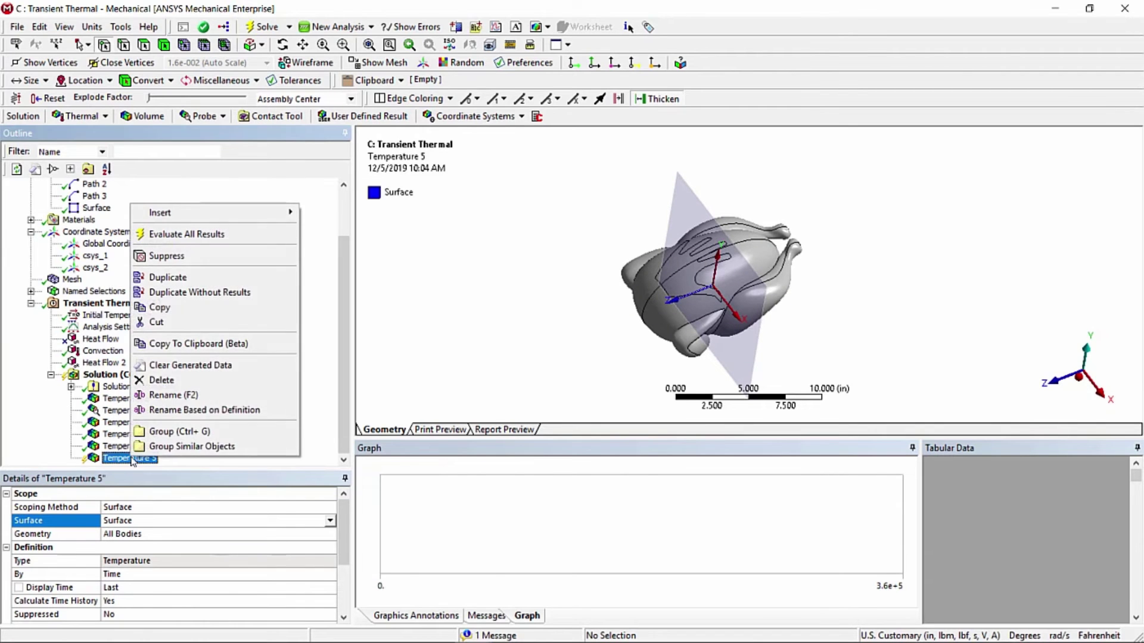
left_click(233, 240)
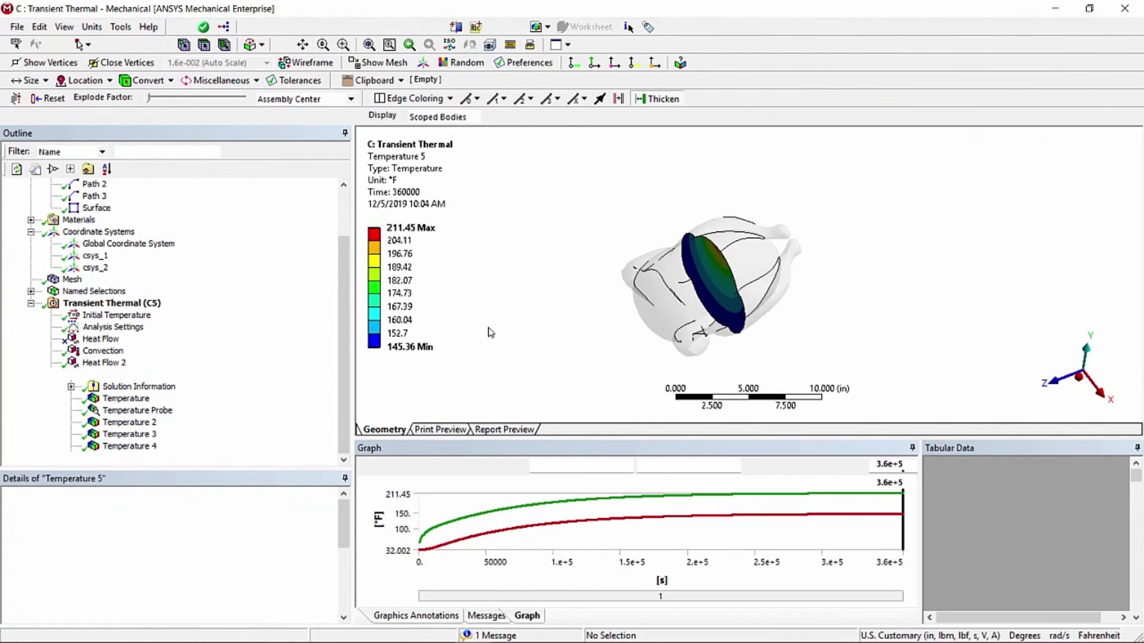
middle_click_drag(570, 289, 644, 217)
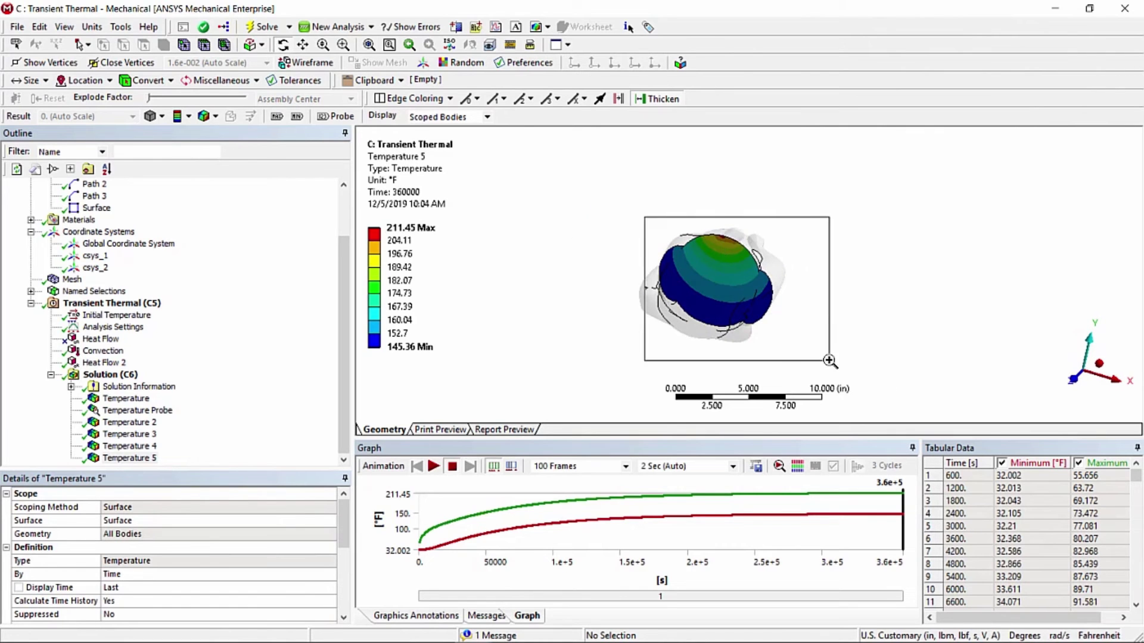
scroll(834, 354, "up", 3)
middle_click_drag(840, 346, 763, 345)
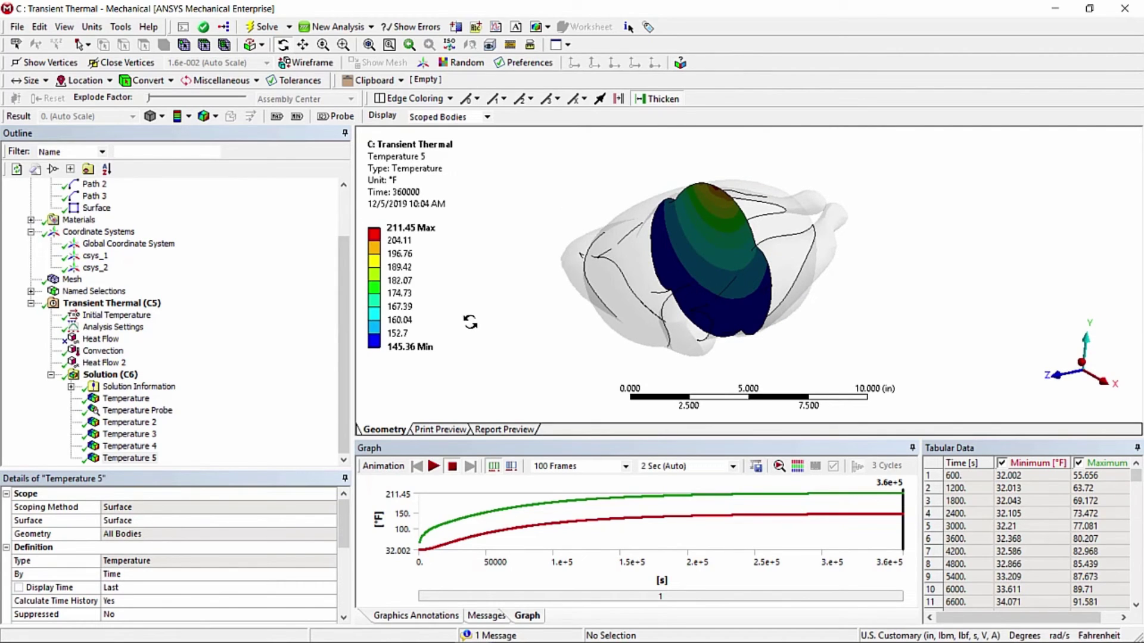
left_click(90, 256)
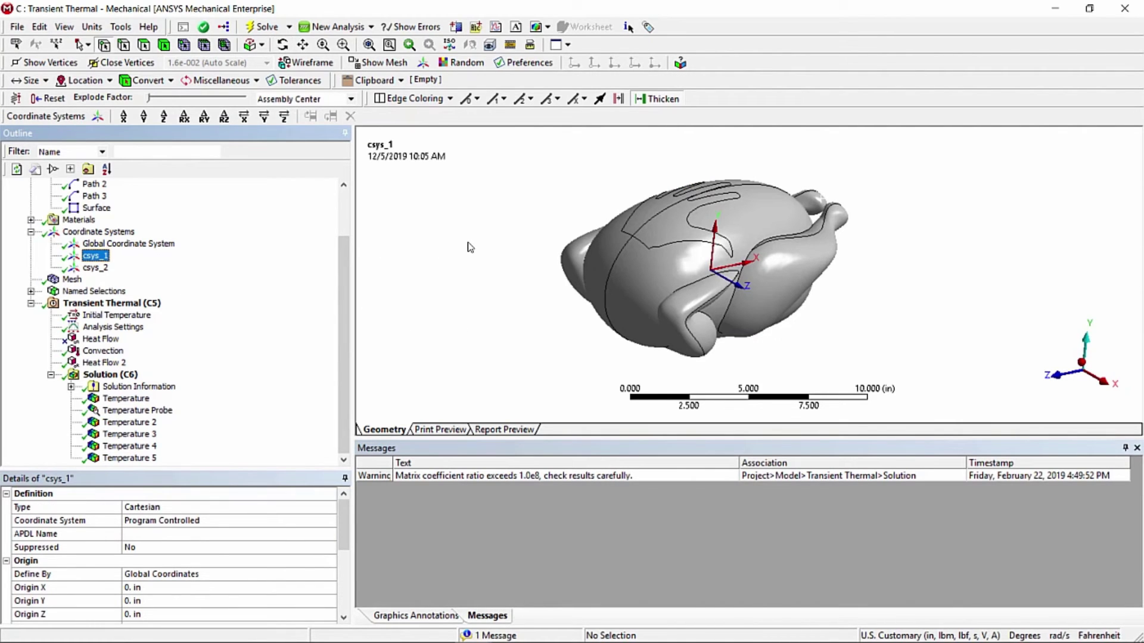
Create construction Surface 2 from the csys_1 coordinate system, cutting through the turkey
left_click_drag(470, 248, 676, 249)
left_click_drag(432, 253, 388, 275)
right_click(93, 257)
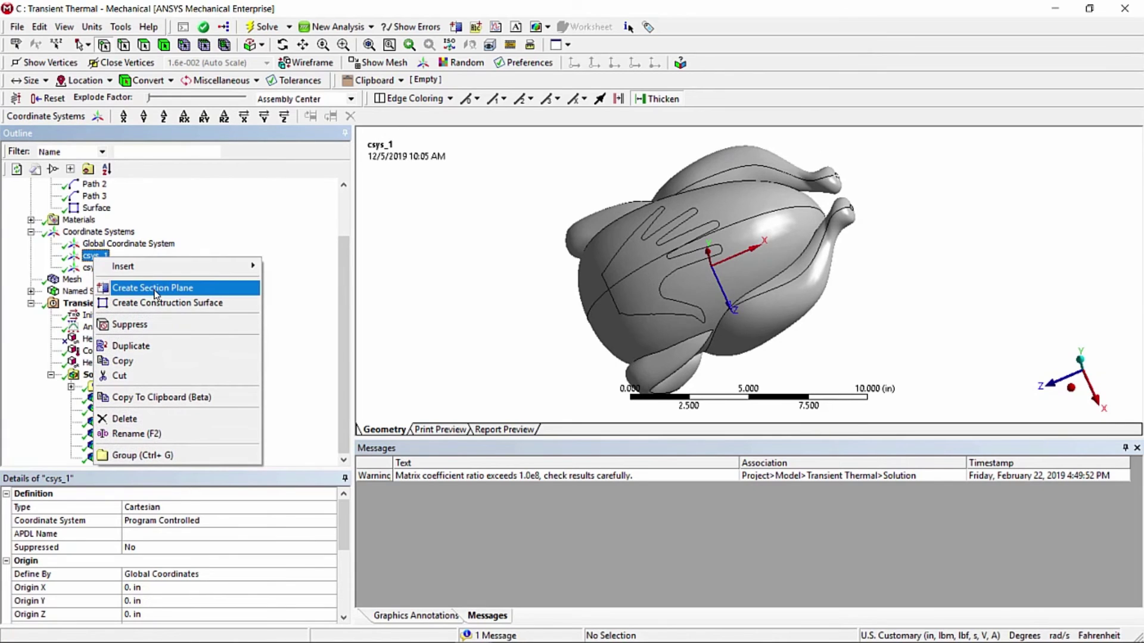
left_click(161, 303)
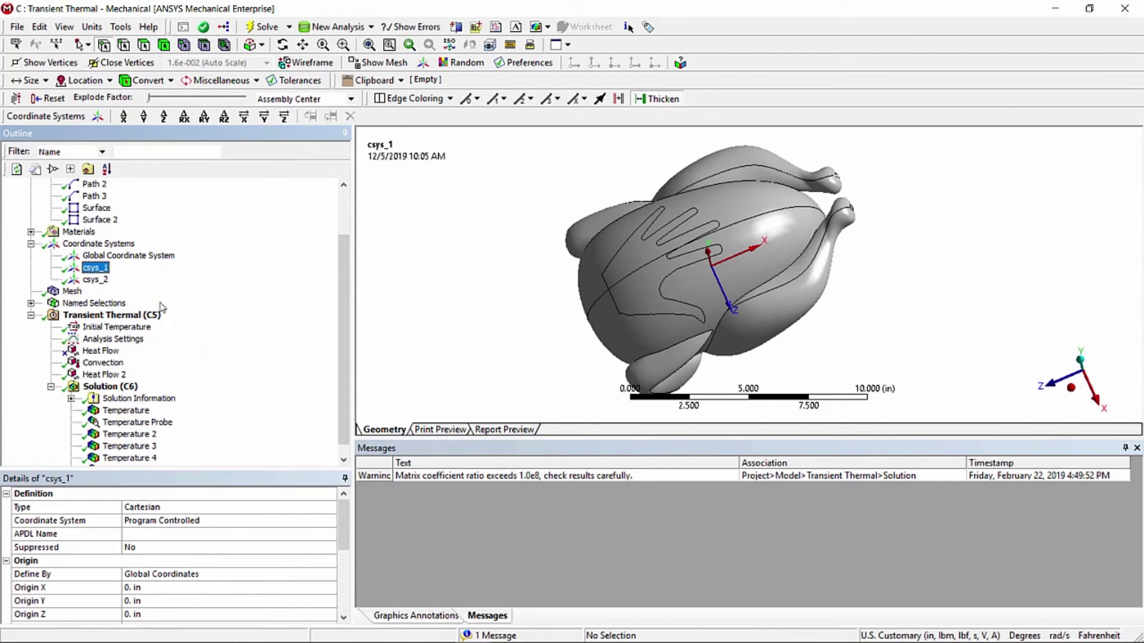
left_click(100, 219)
middle_click_drag(583, 298, 613, 259)
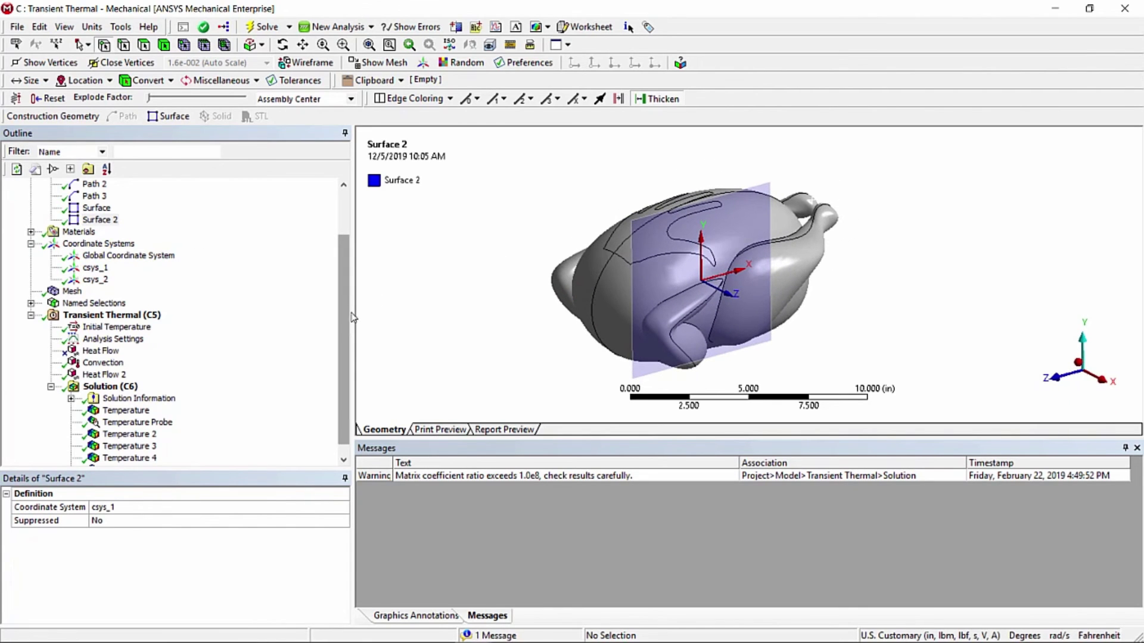
left_click(102, 387)
right_click(104, 388)
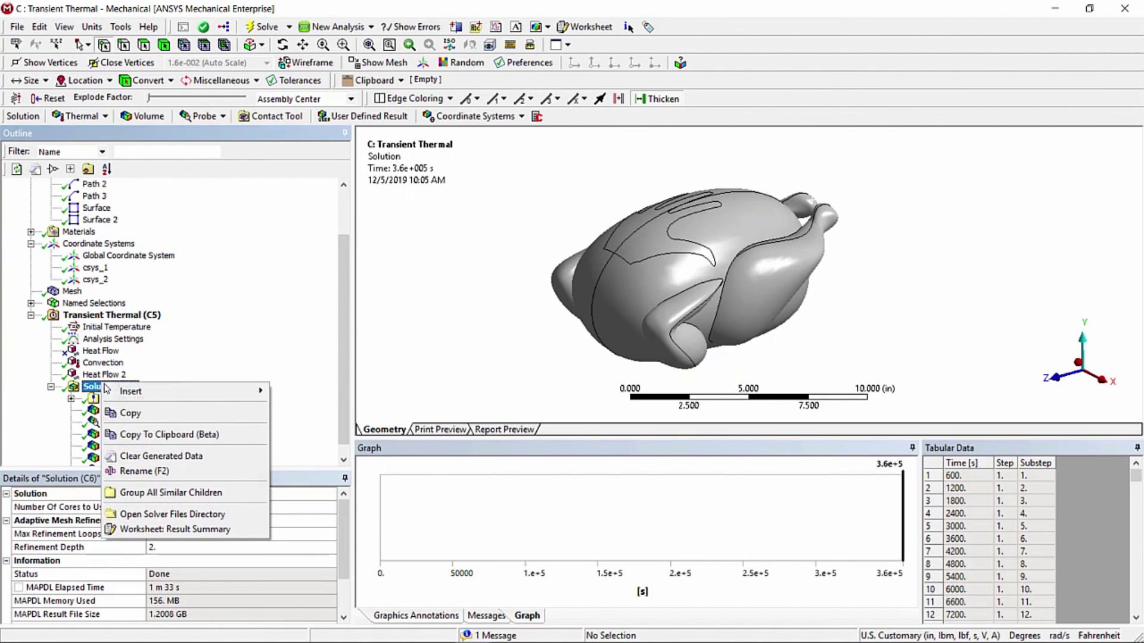
Insert a new Temperature result under Solution and set its scoping method to Surface
mouse_move(226, 391)
mouse_move(345, 391)
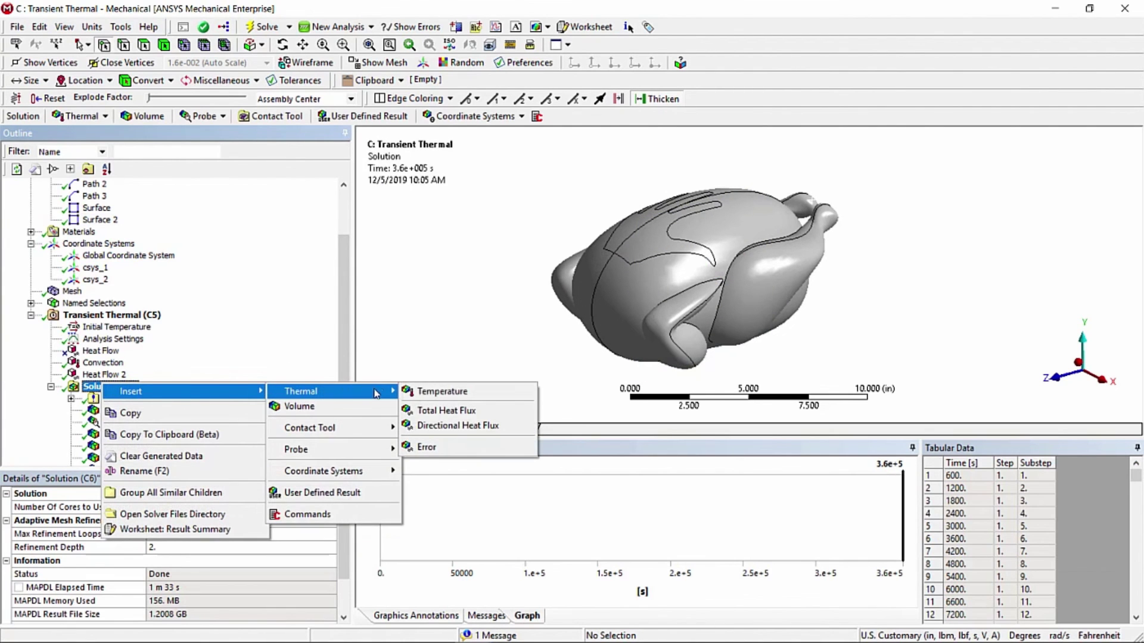
left_click(421, 393)
left_click(325, 508)
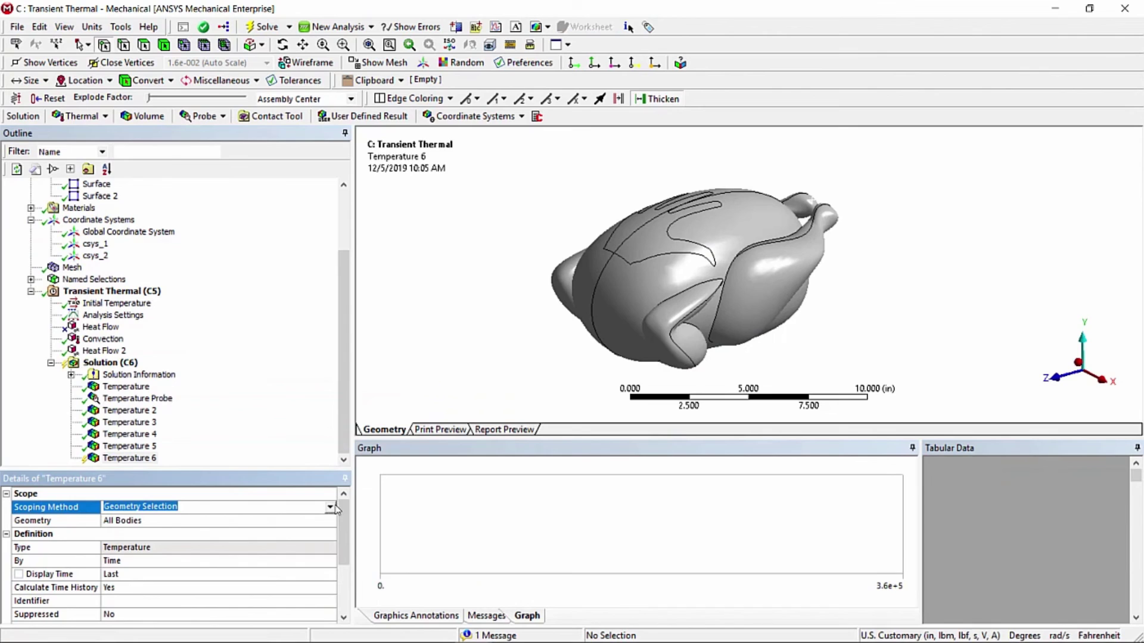
left_click(330, 507)
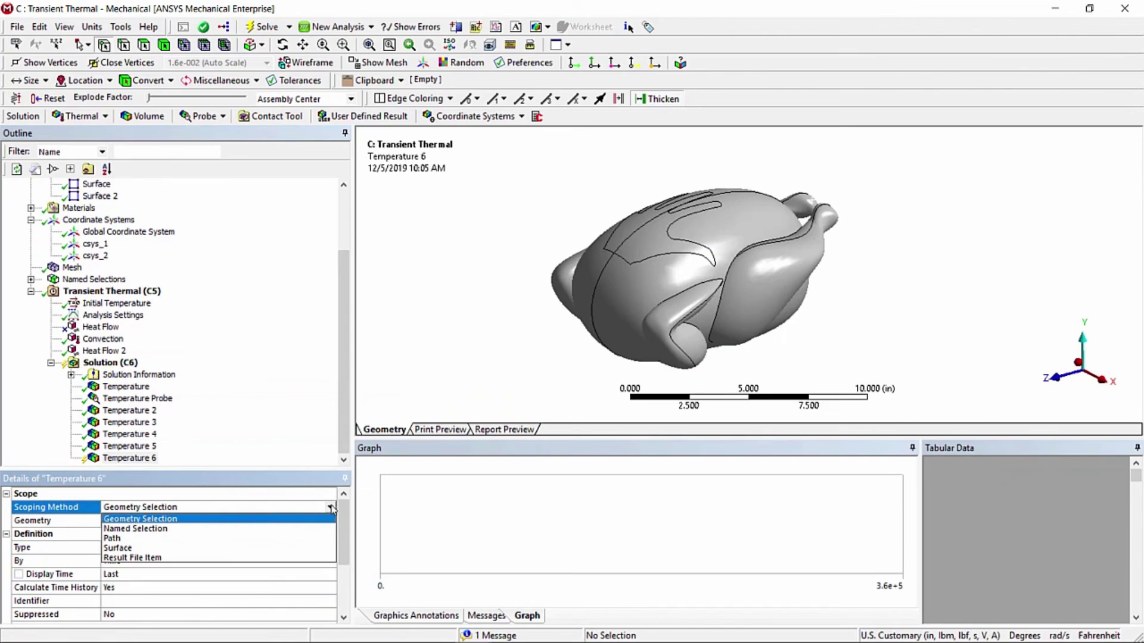
left_click(249, 548)
Scope Temperature 6 to Surface 2 and evaluate it, giving 130.93–274.98 °F
left_click(329, 521)
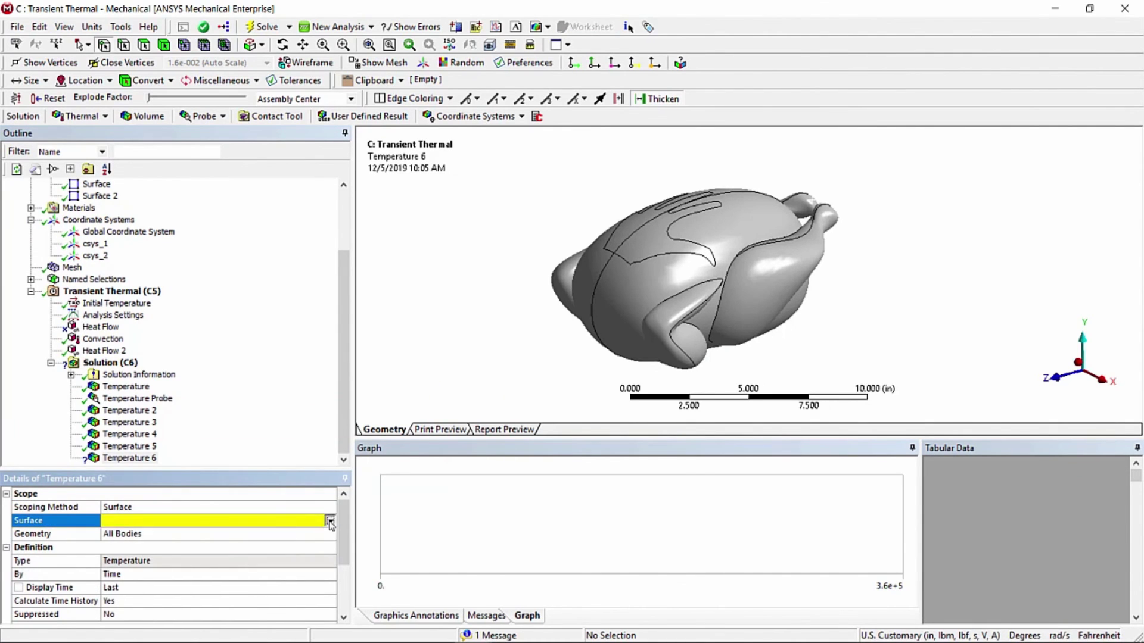
left_click(330, 522)
left_click(271, 542)
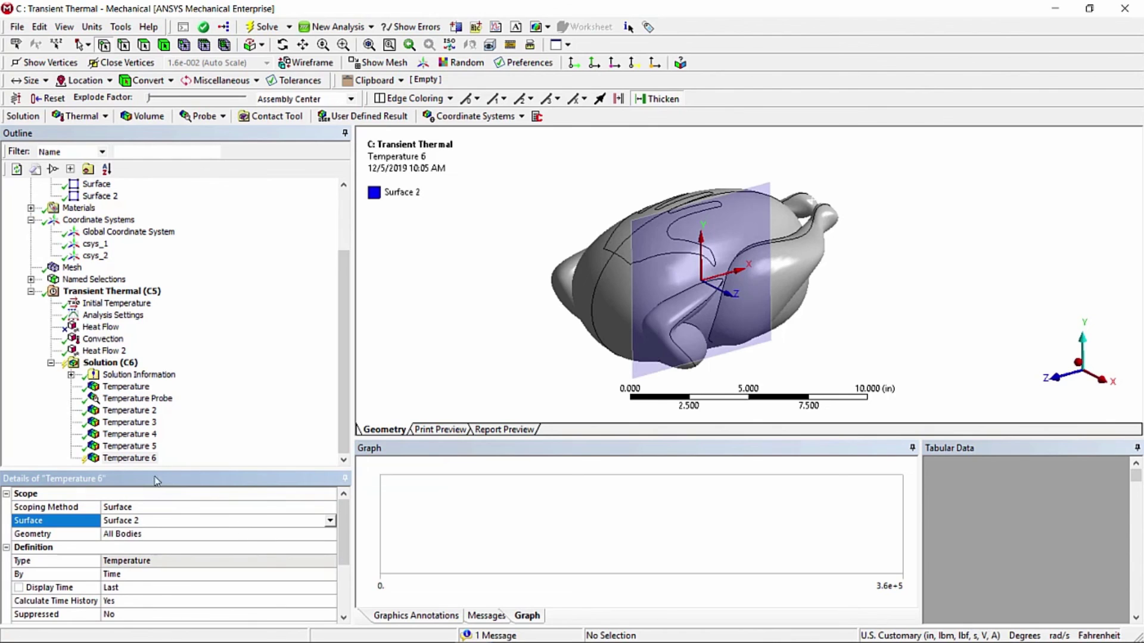
right_click(140, 459)
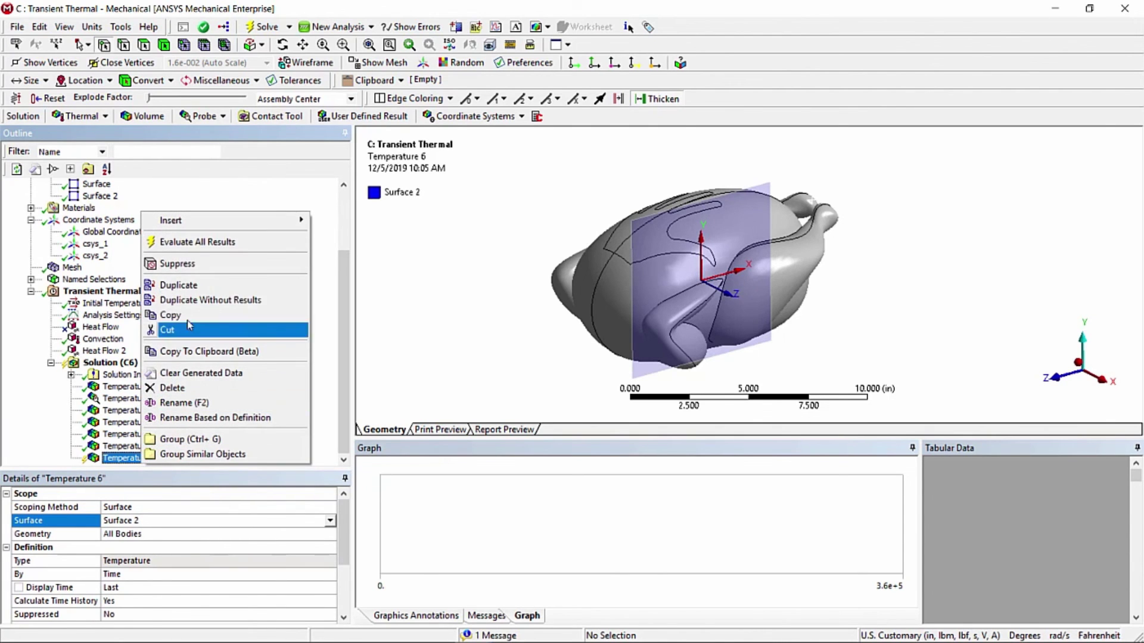
left_click(191, 247)
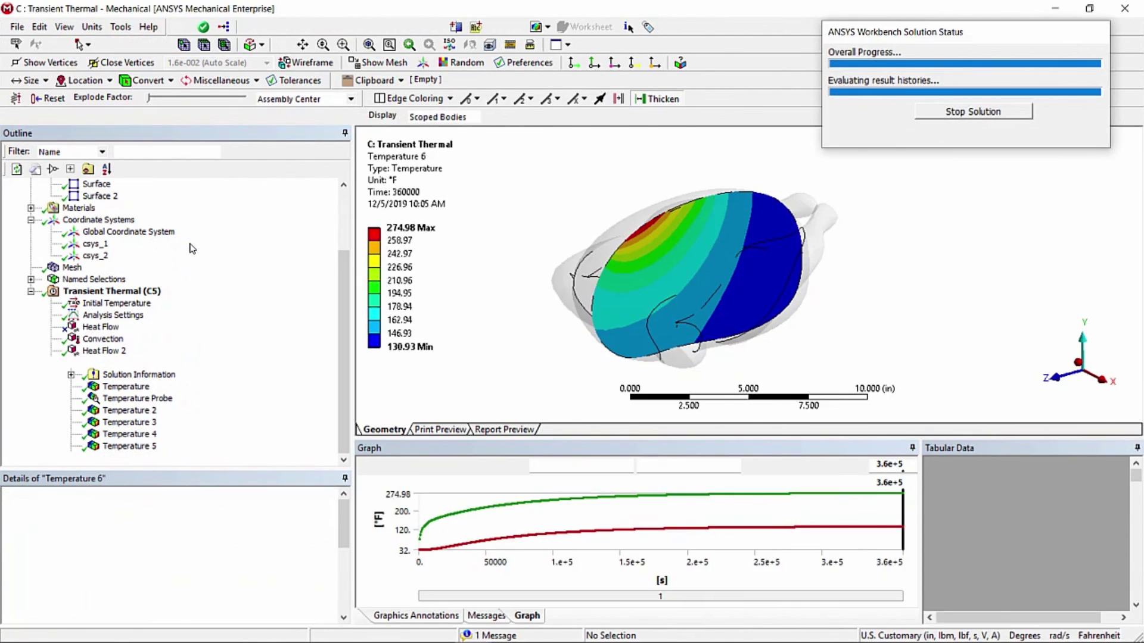